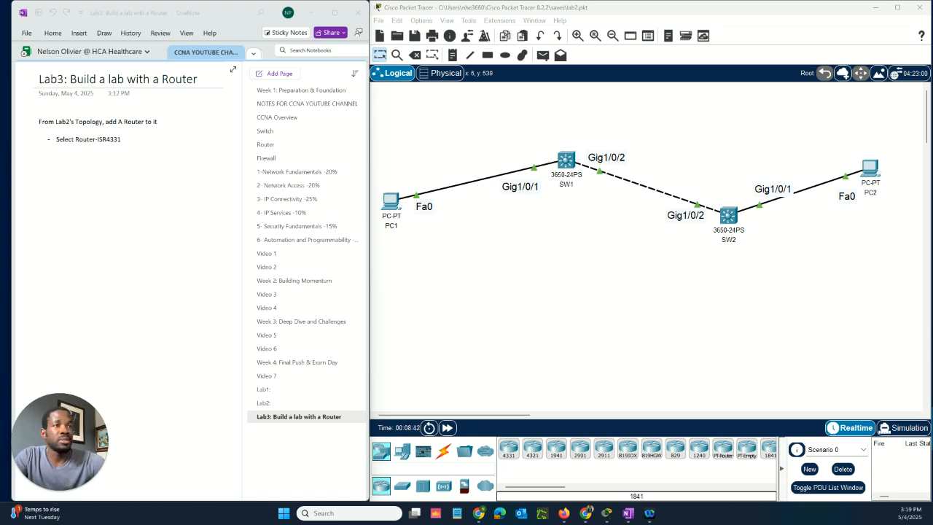
# - Place an ISR4331 router in the open space below SW1 and SW2
pyautogui.click(192, 198)
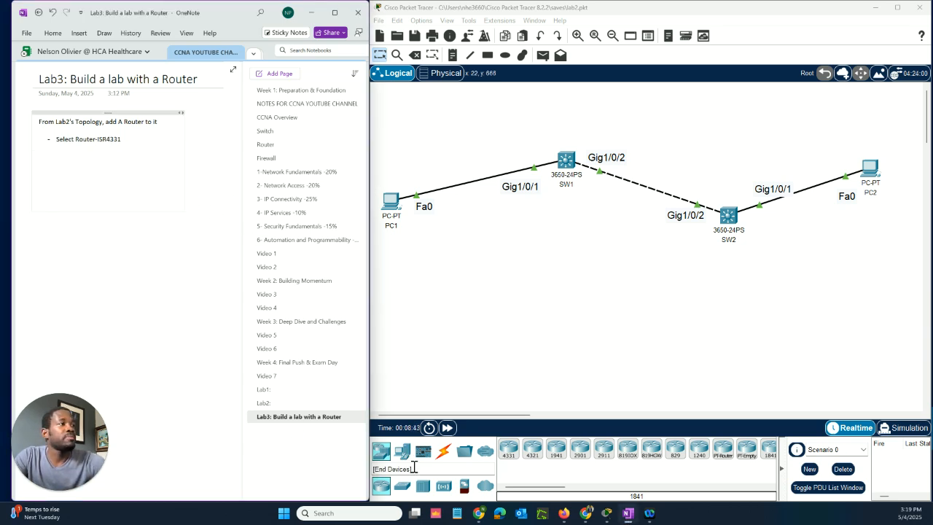
pyautogui.click(382, 487)
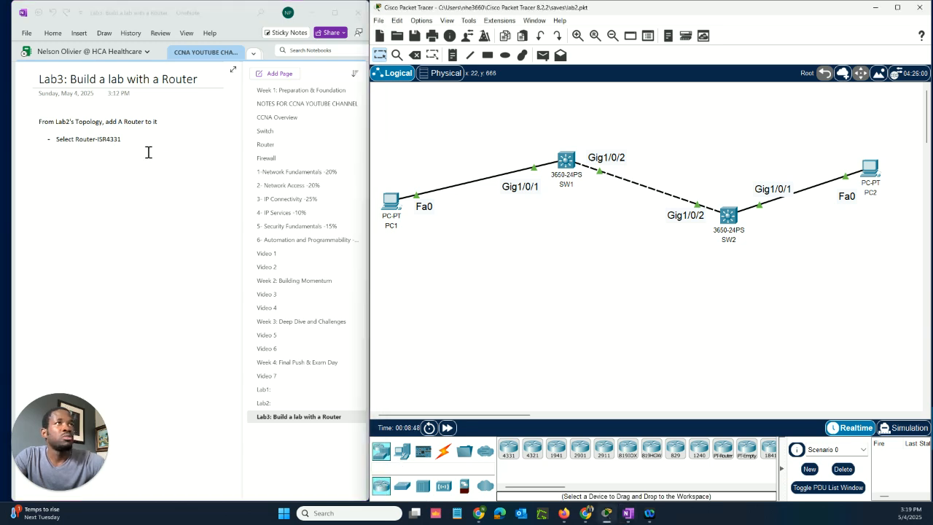
pyautogui.click(122, 139)
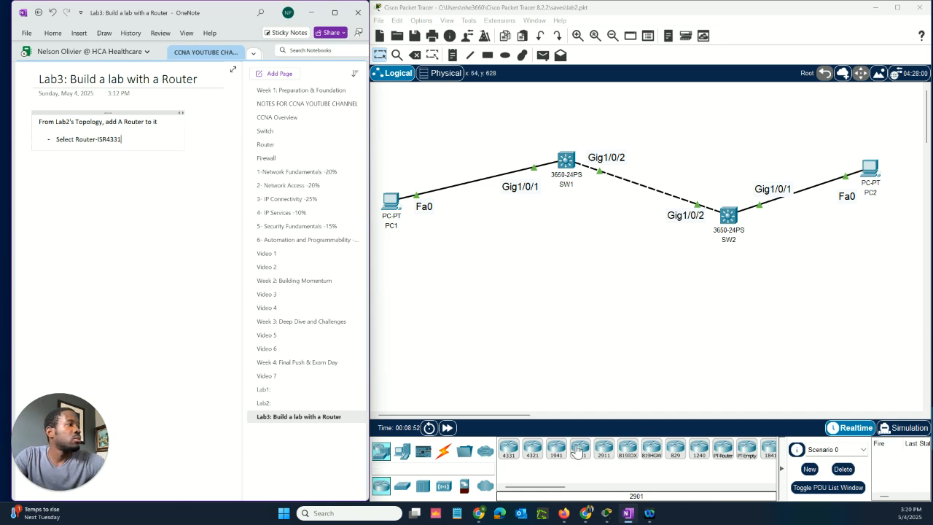
pyautogui.click(510, 453)
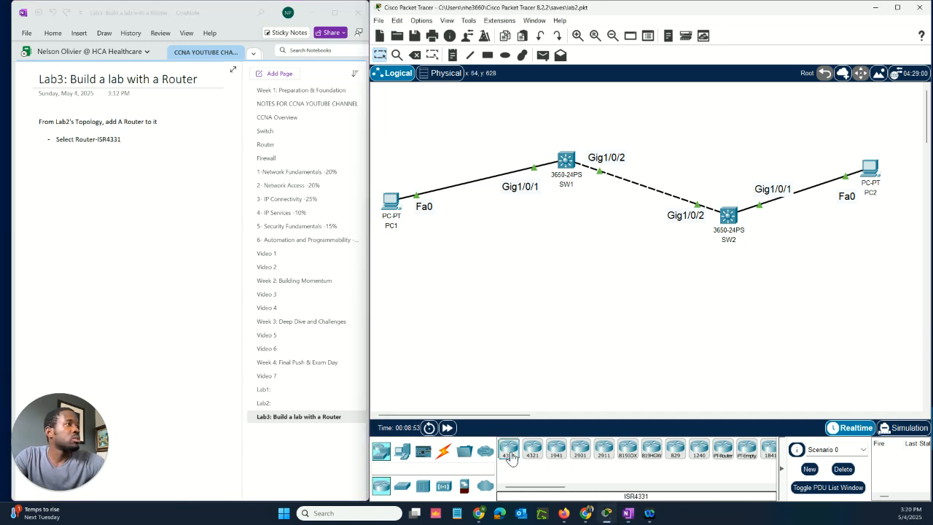
pyautogui.click(657, 298)
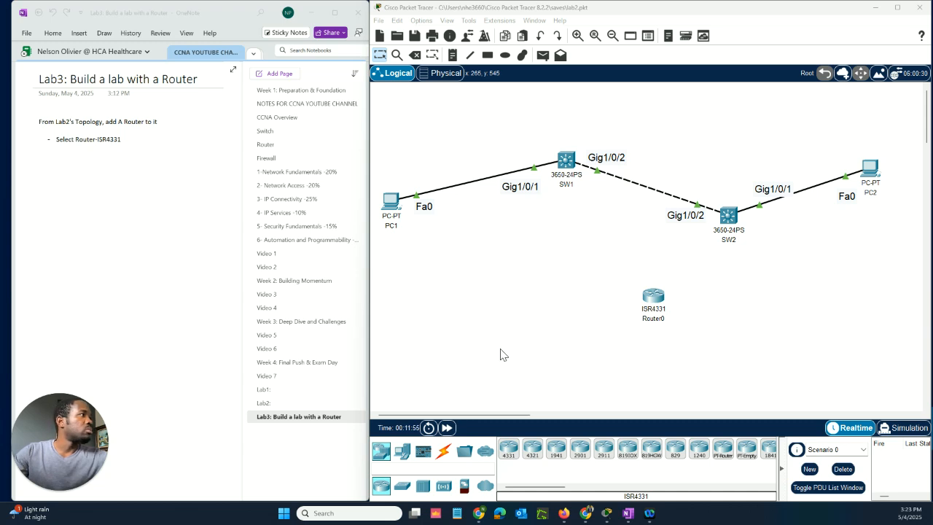
# - Connect SW2's GigabitEthernet1/0/3 port to the router's GigabitEthernet0/0/0 port with a copper straight-through cable
pyautogui.click(443, 453)
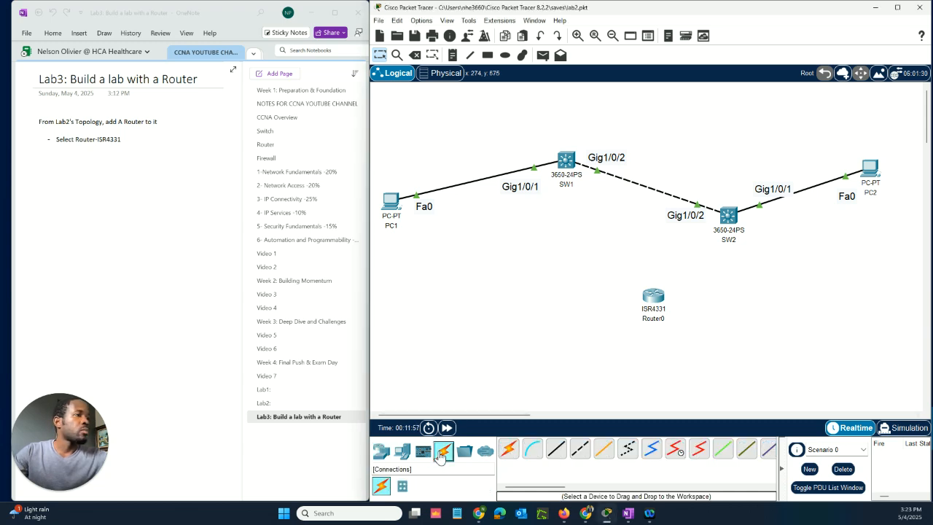
pyautogui.click(558, 454)
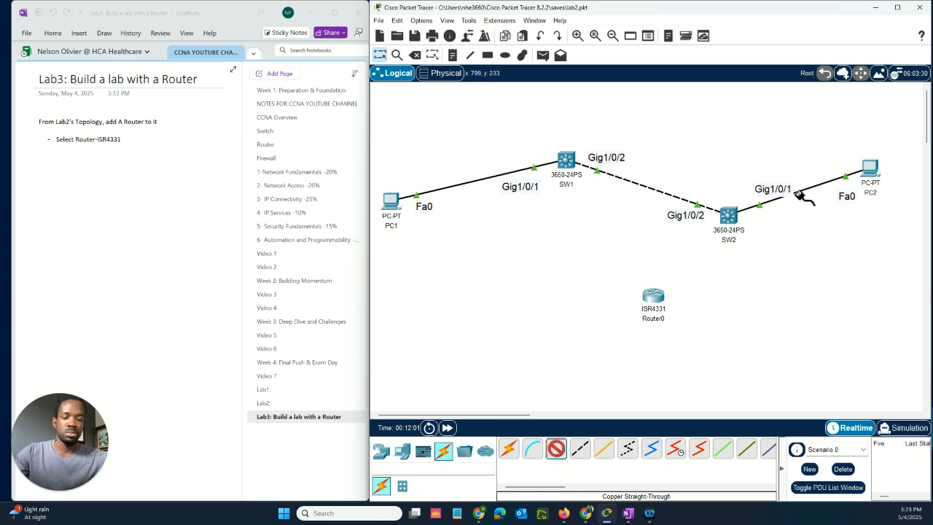
pyautogui.click(731, 218)
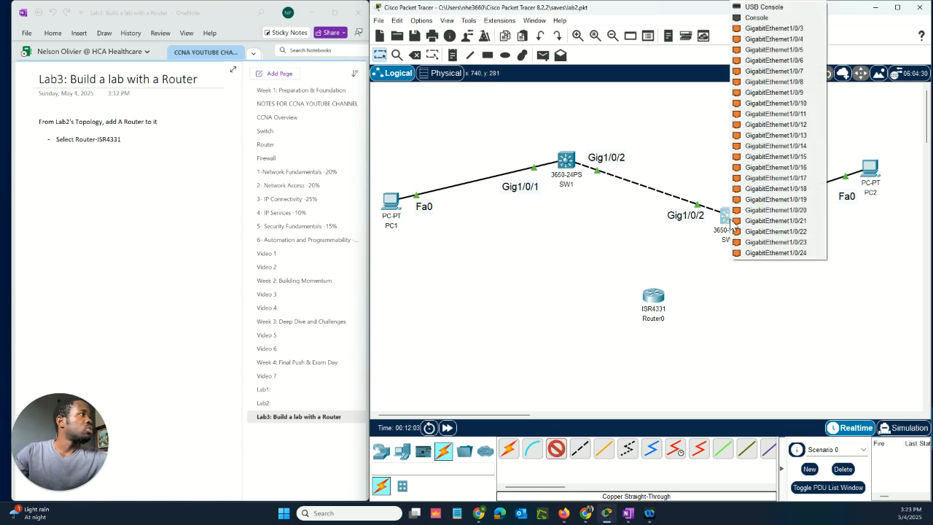
pyautogui.click(776, 31)
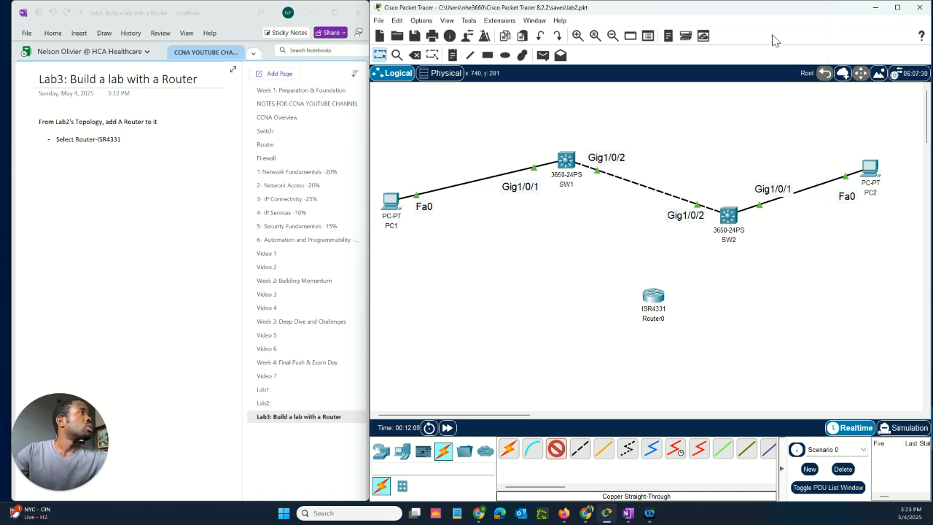
pyautogui.click(661, 302)
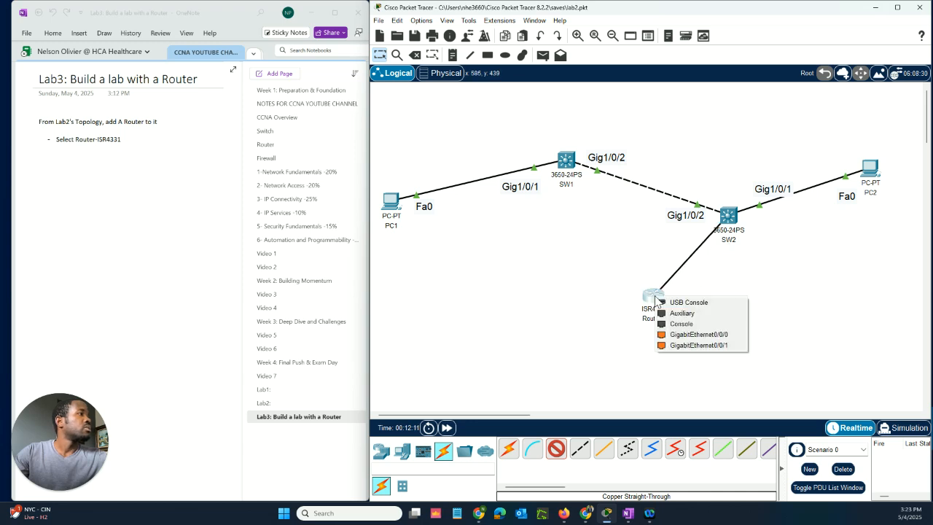
pyautogui.click(693, 338)
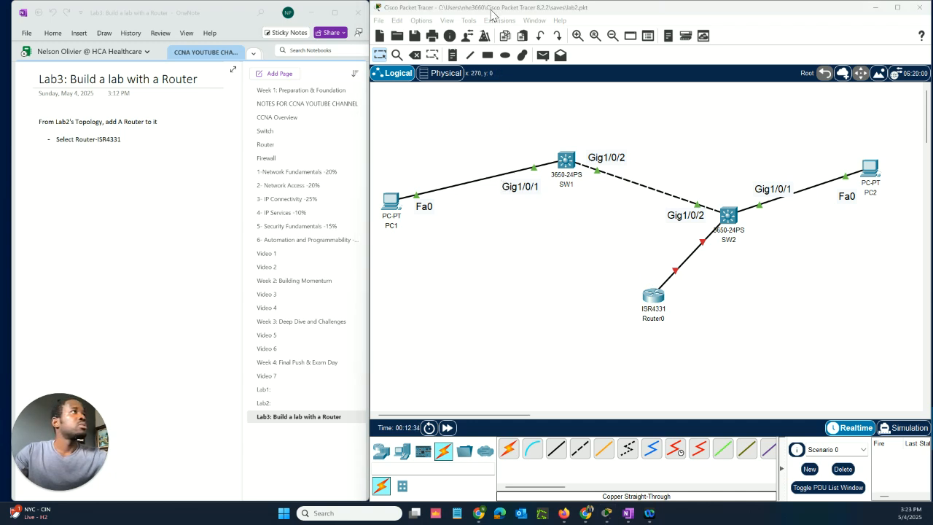
# - Turn on the preference to always show port labels in the logical workspace, keeping the router link in view
pyautogui.click(493, 15)
pyautogui.click(424, 22)
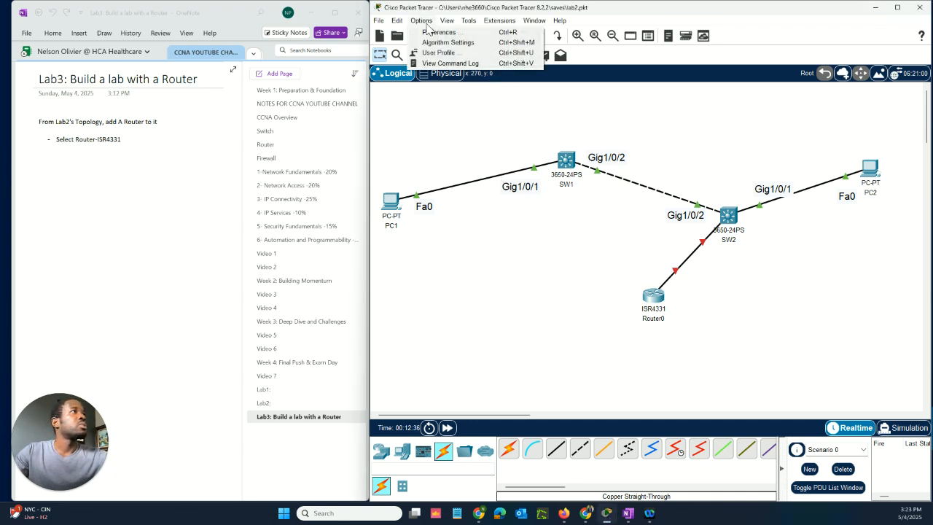
pyautogui.click(434, 33)
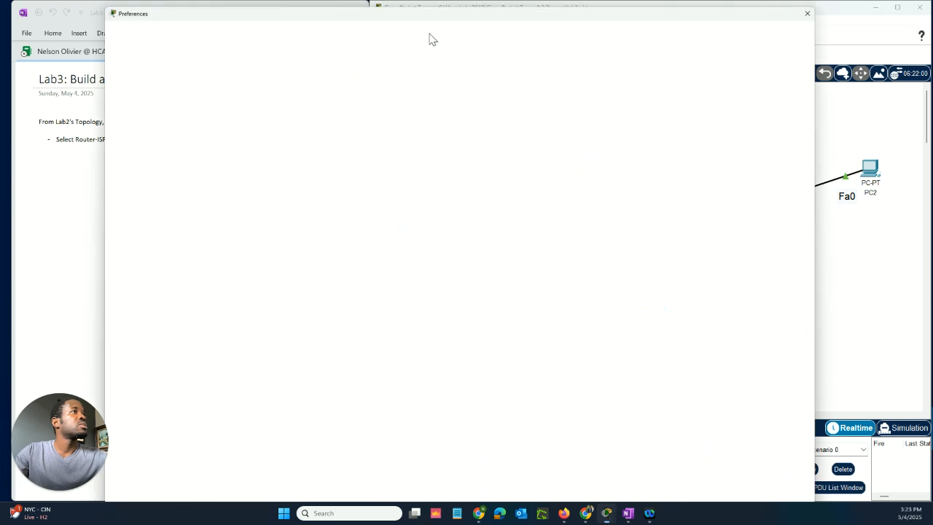
pyautogui.moveTo(431, 13); pyautogui.dragTo(4, 13)
pyautogui.moveTo(309, 14); pyautogui.dragTo(775, 86)
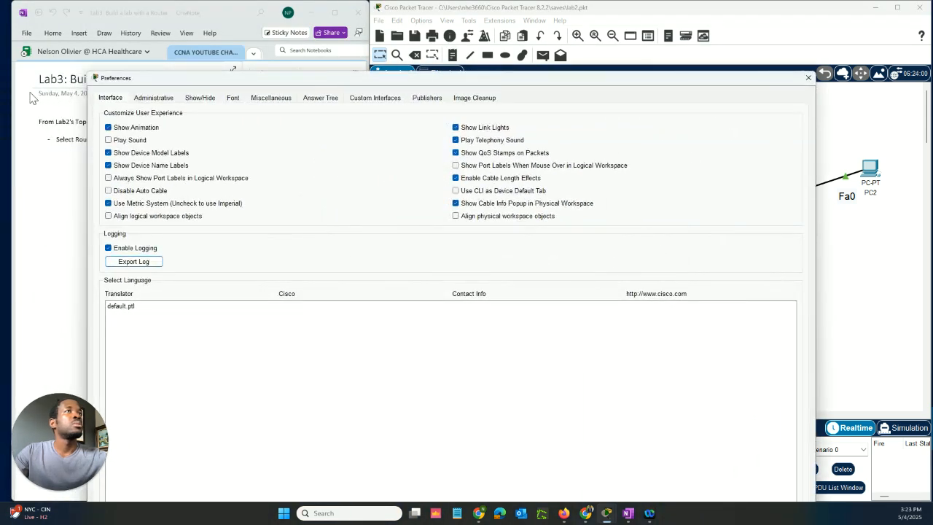
pyautogui.moveTo(86, 71); pyautogui.dragTo(447, 241)
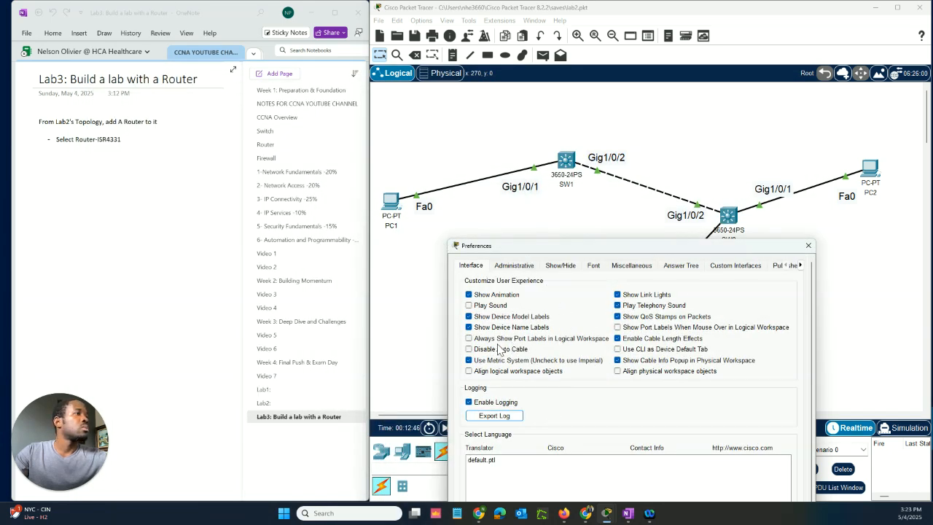
pyautogui.click(469, 339)
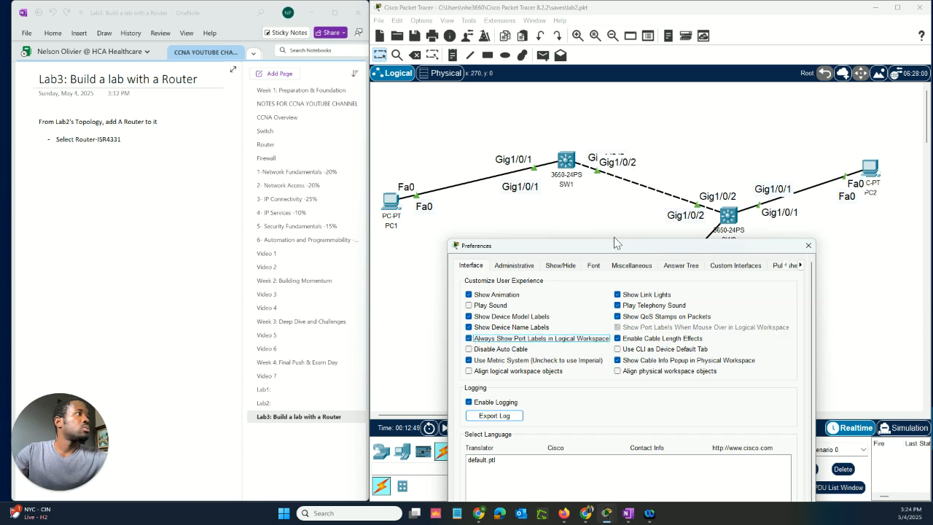
pyautogui.moveTo(609, 253); pyautogui.dragTo(710, 326)
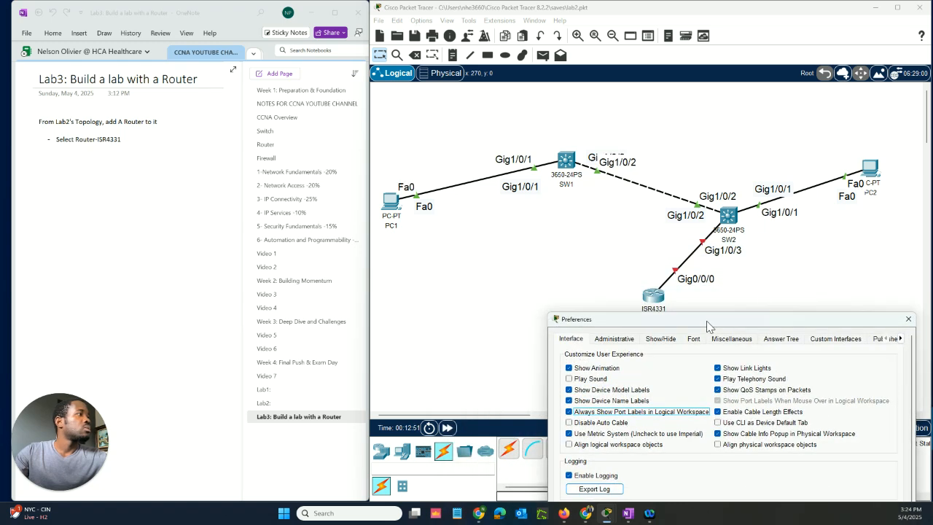
pyautogui.click(908, 320)
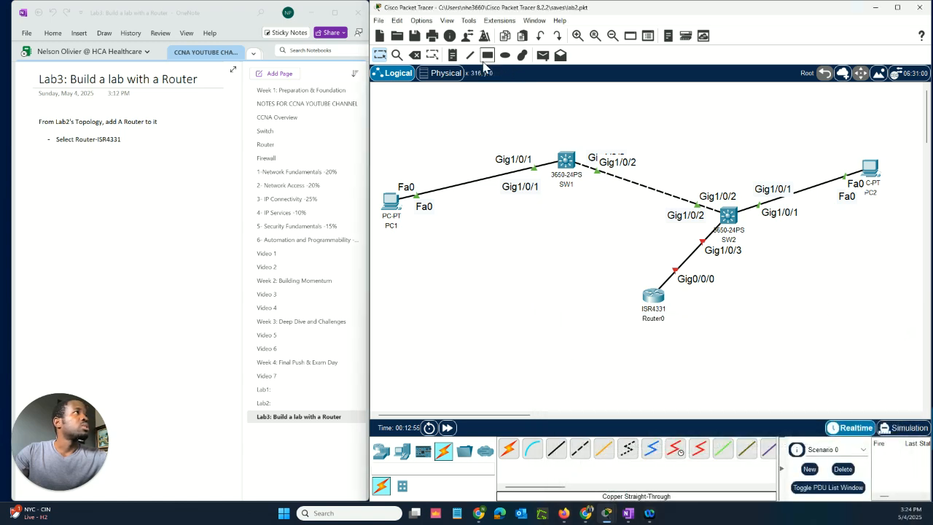
# - Add the text notes "Gig1/0/3" near SW2's end of the router link and "Gig0/0/0" near the router
pyautogui.click(452, 55)
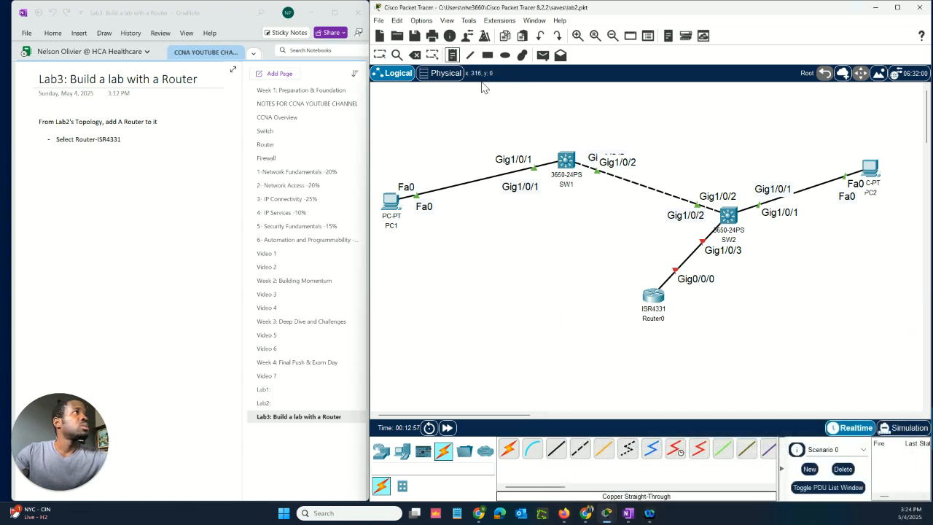
pyautogui.click(728, 268)
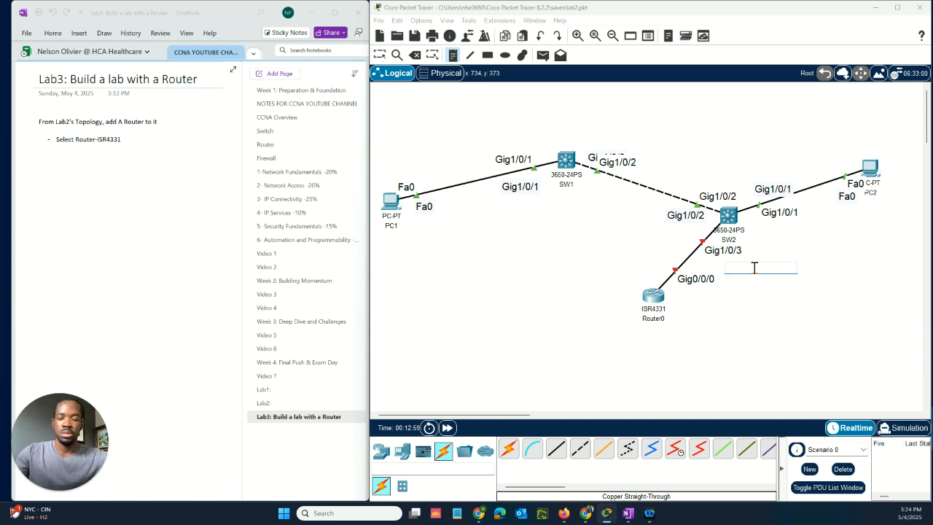
pyautogui.write('G')
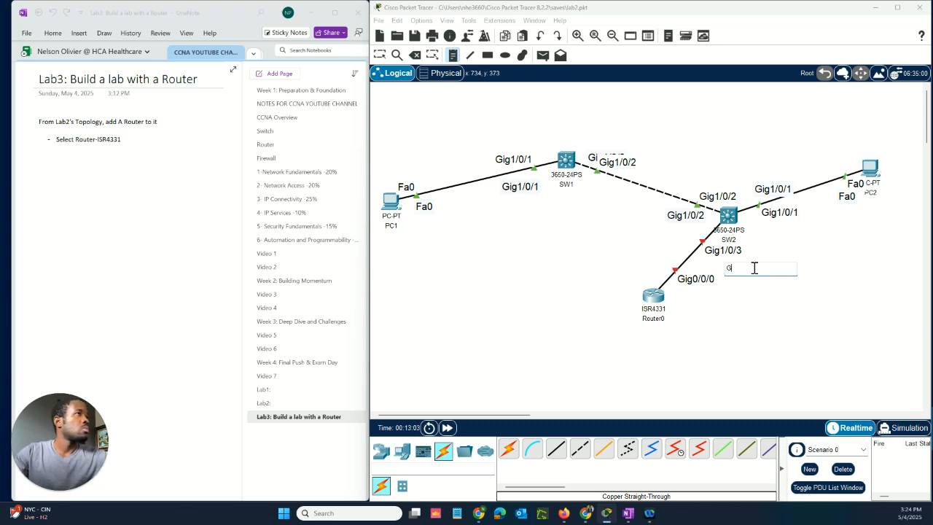
pyautogui.write('ig1/')
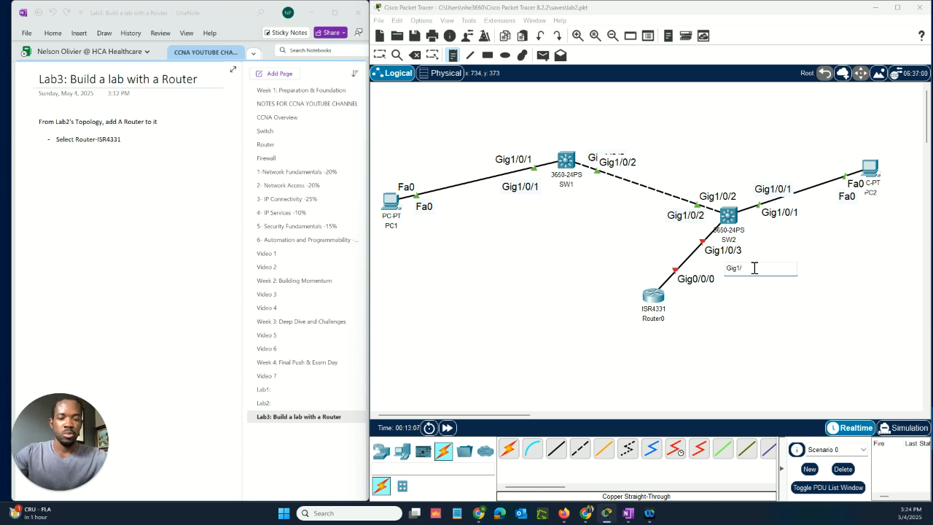
pyautogui.write('0/3')
pyautogui.click(682, 296)
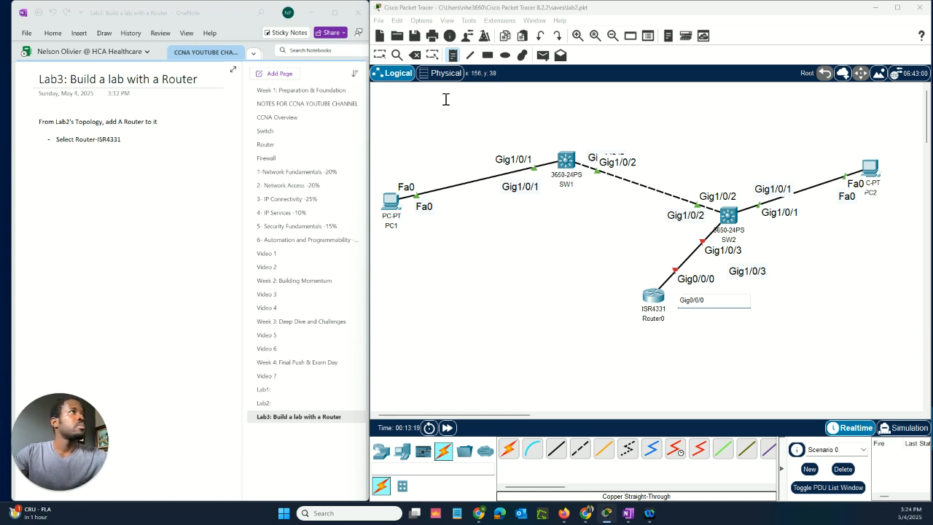
# - Turn off the preference to always show port labels in the logical workspace
pyautogui.click(426, 22)
pyautogui.click(439, 33)
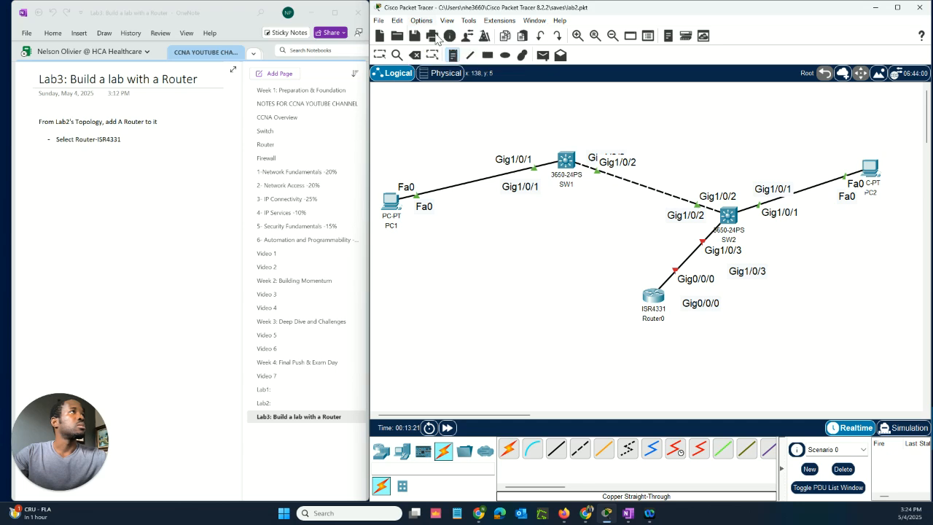
pyautogui.moveTo(195, 13); pyautogui.dragTo(631, 137)
pyautogui.click(132, 216)
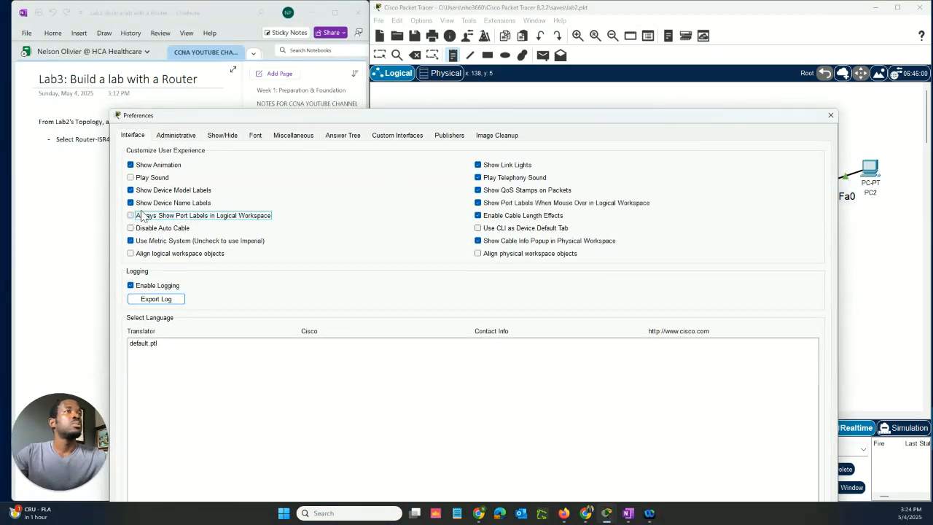
pyautogui.moveTo(295, 119); pyautogui.dragTo(214, 86)
pyautogui.click(750, 83)
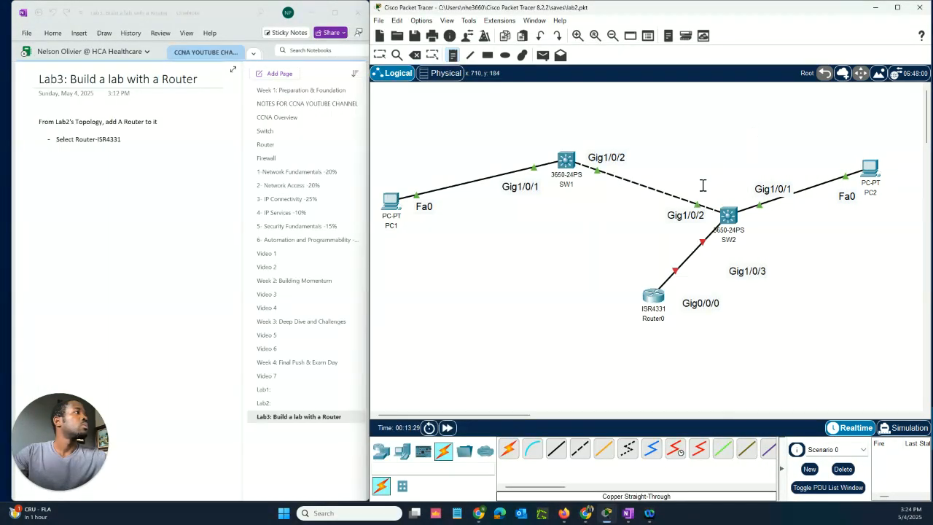
# - Move the router directly below SW2 and position the Gig1/0/3 and Gig0/0/0 notes beside their ends of the link
pyautogui.click(380, 55)
pyautogui.moveTo(754, 279); pyautogui.dragTo(726, 261)
pyautogui.moveTo(715, 305); pyautogui.dragTo(765, 345)
pyautogui.moveTo(660, 302); pyautogui.dragTo(735, 357)
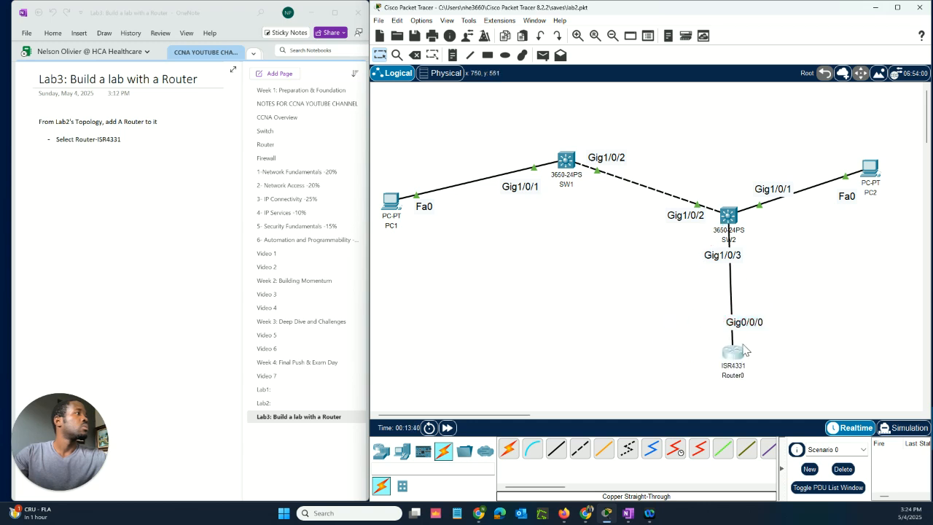
pyautogui.moveTo(755, 325); pyautogui.dragTo(771, 334)
pyautogui.moveTo(732, 260); pyautogui.dragTo(767, 254)
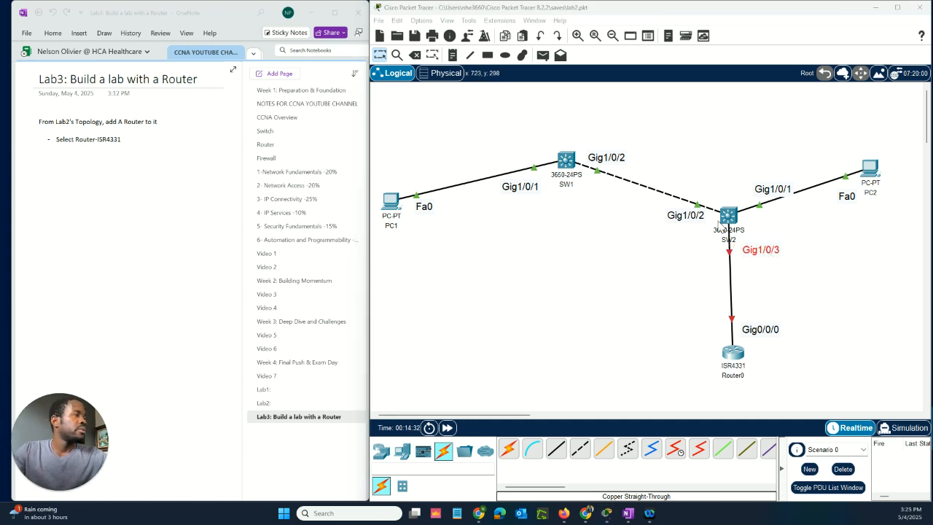
pyautogui.moveTo(738, 361)
pyautogui.mouseDown()
pyautogui.moveTo(722, 356)
pyautogui.moveTo(731, 353)
pyautogui.mouseUp()
# - Rename the ISR4331 router as R1
pyautogui.click(732, 371)
pyautogui.doubleClick(732, 372)
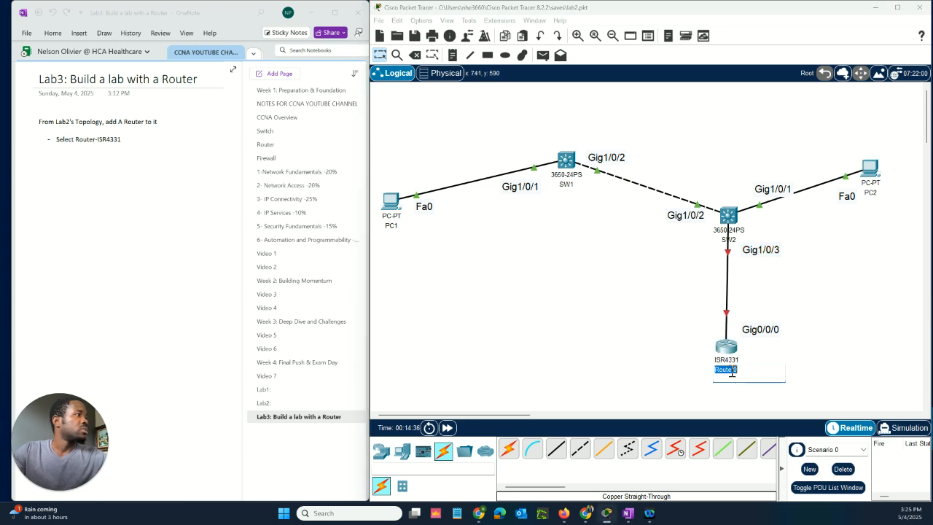
pyautogui.write('R1')
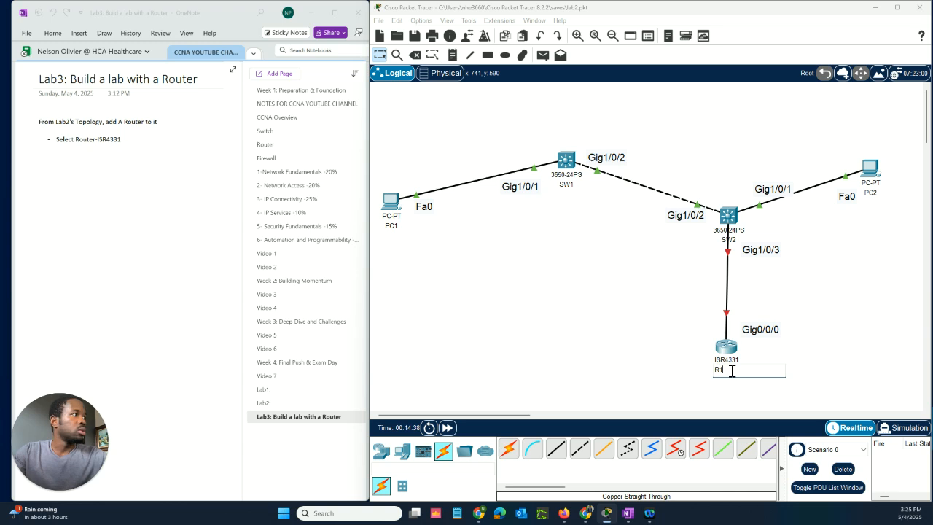
pyautogui.click(689, 339)
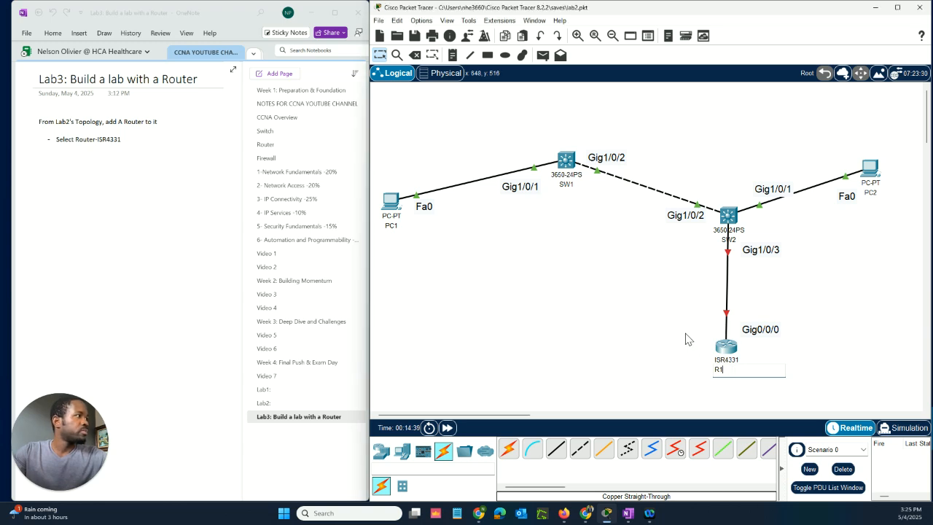
# - Open R1's command line, answer "no" to the initial configuration dialog and start the console session
pyautogui.click(731, 351)
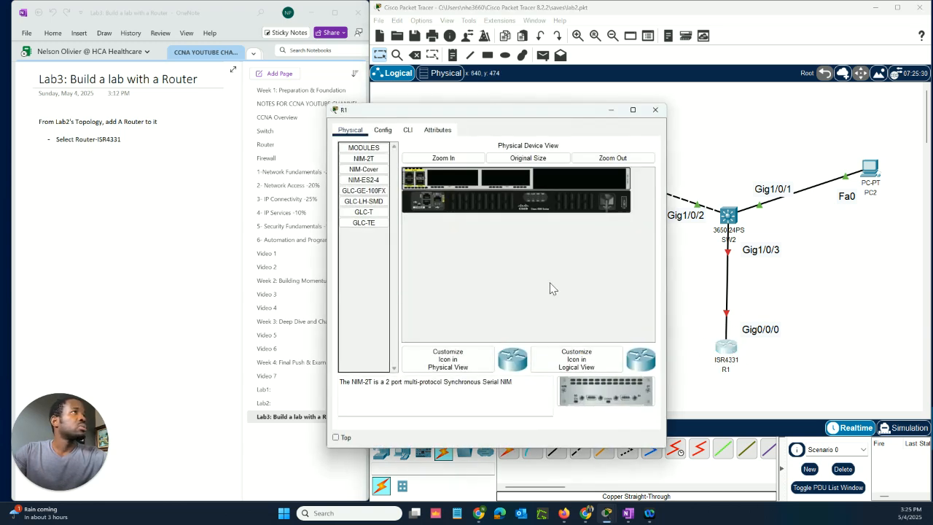
pyautogui.click(408, 130)
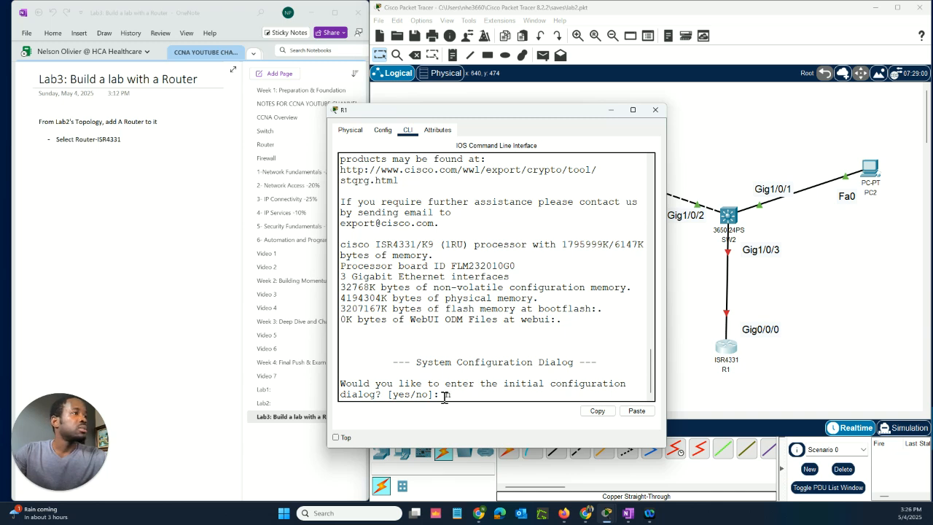
pyautogui.press('Return')
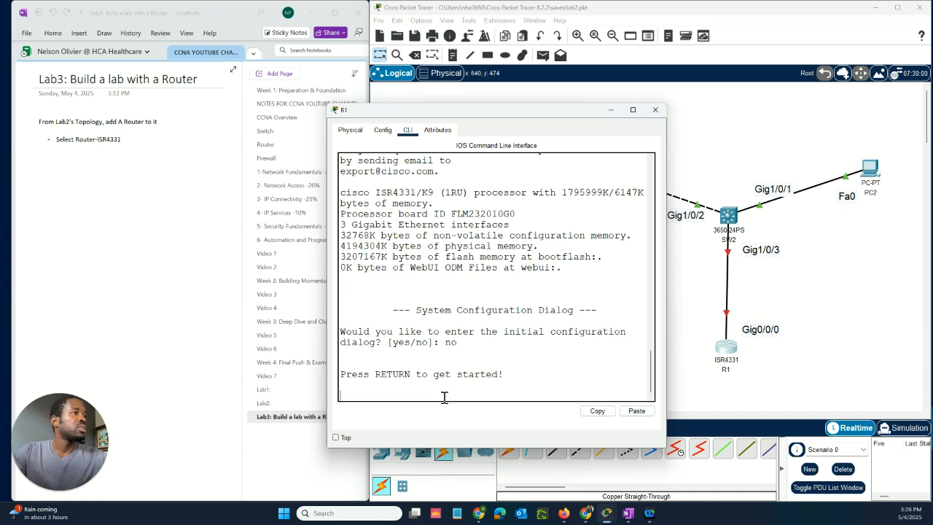
pyautogui.press('Return')
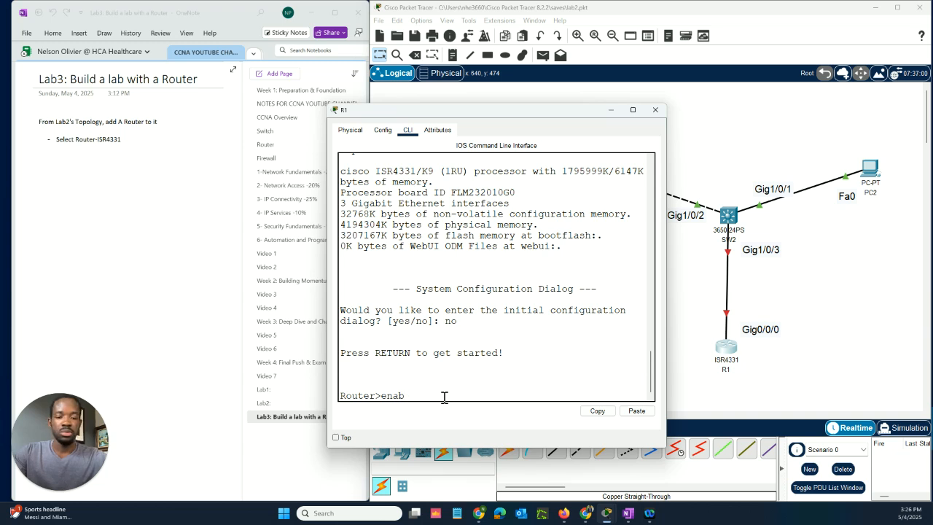
# - Enter privileged mode on the router with "enable" and try setting the hostname there with "host R1"
pyautogui.press('Return')
pyautogui.press('Return')
pyautogui.press('Return')
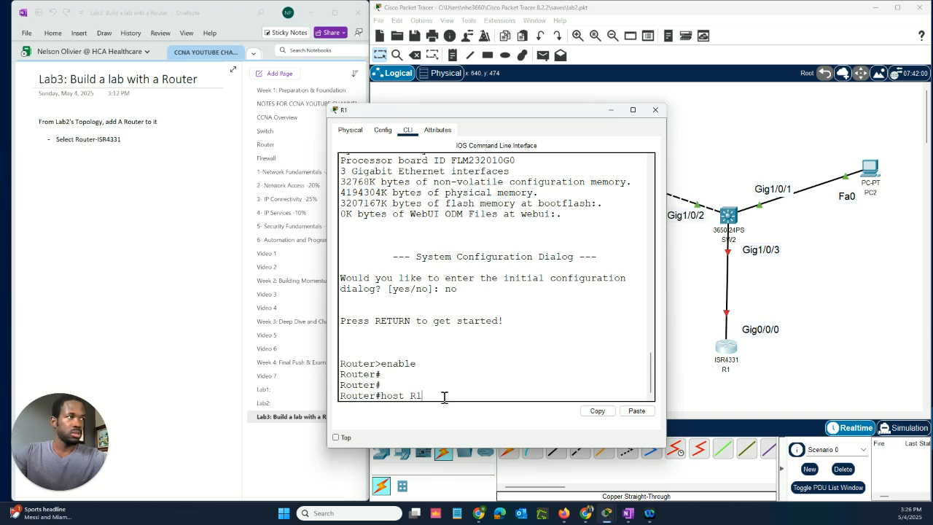
pyautogui.press('Return')
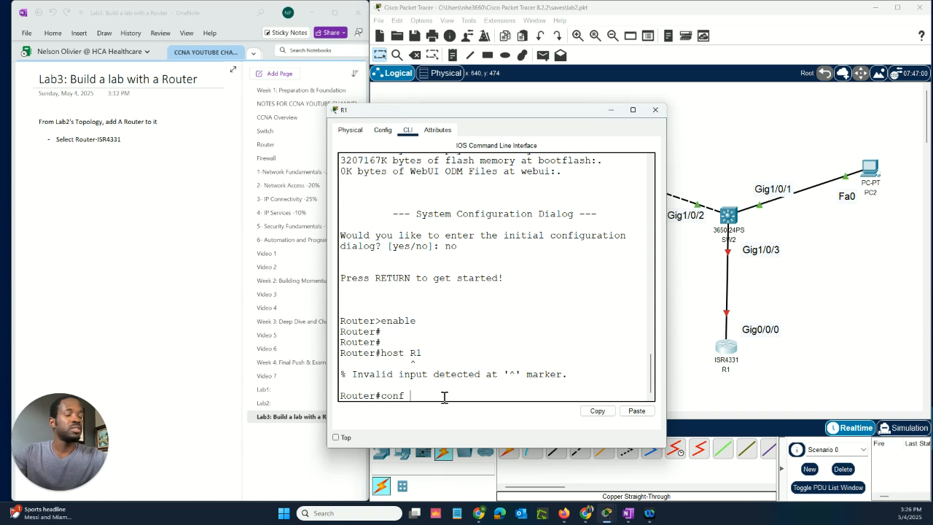
# - Enter global configuration mode with "conf t" and set the router's hostname to R1
pyautogui.write('t')
pyautogui.press('Return')
pyautogui.press('Return')
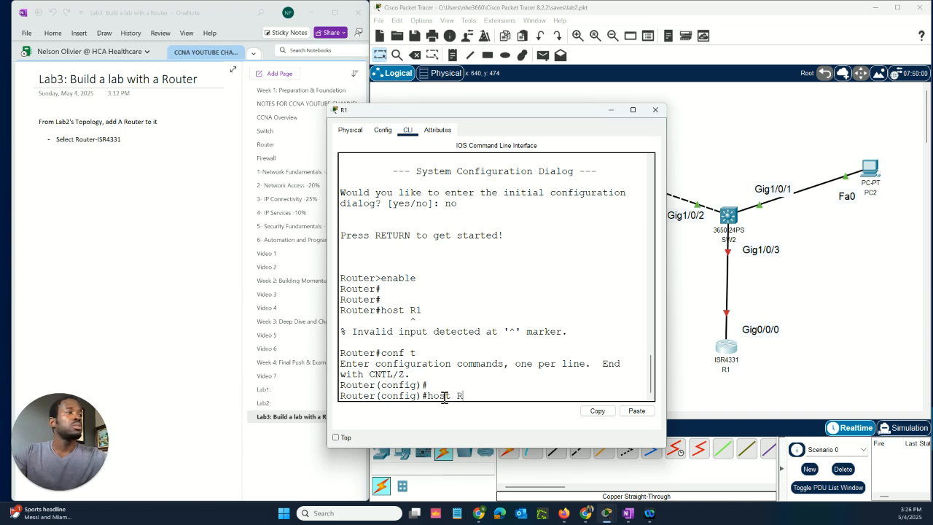
pyautogui.write('host R1')
pyautogui.press('Return')
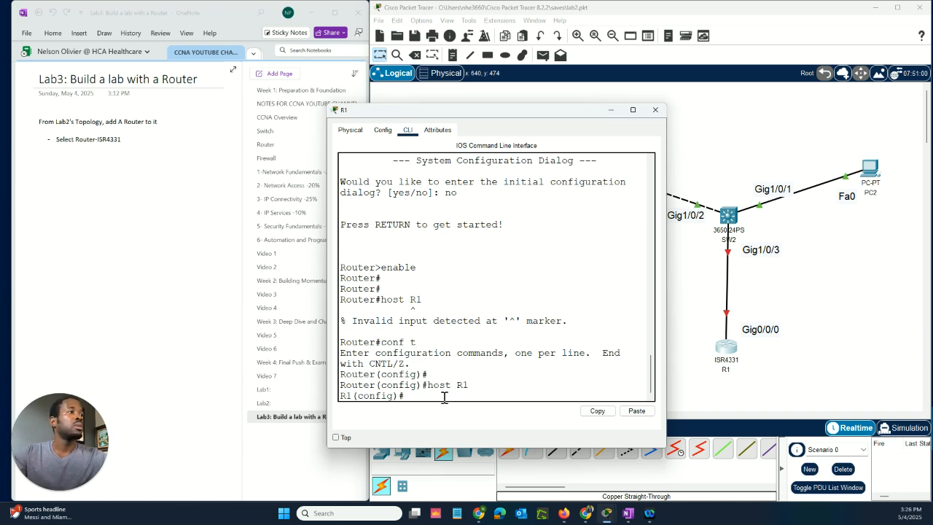
pyautogui.press('Return')
pyautogui.press('Return')
pyautogui.press('Return')
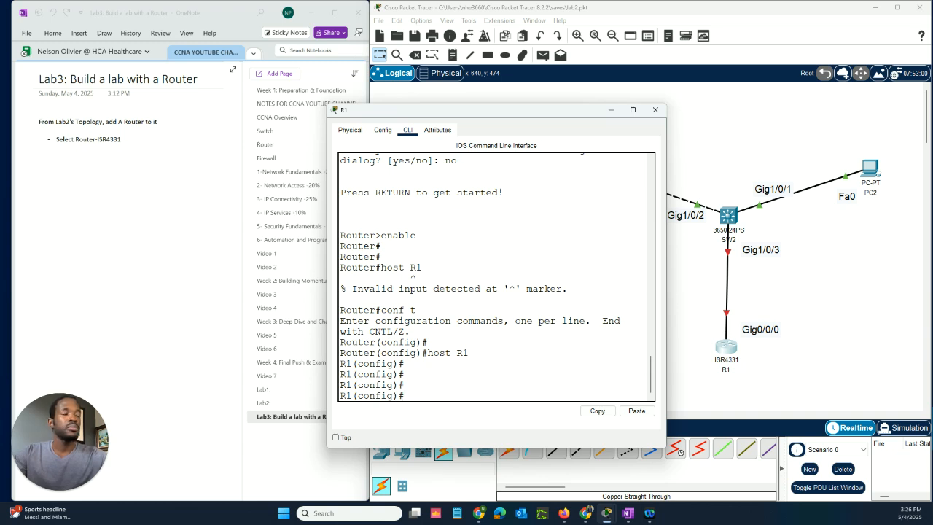
# - Leave R1's global configuration mode with "end" and return to the privileged prompt
pyautogui.moveTo(508, 115); pyautogui.dragTo(531, 87)
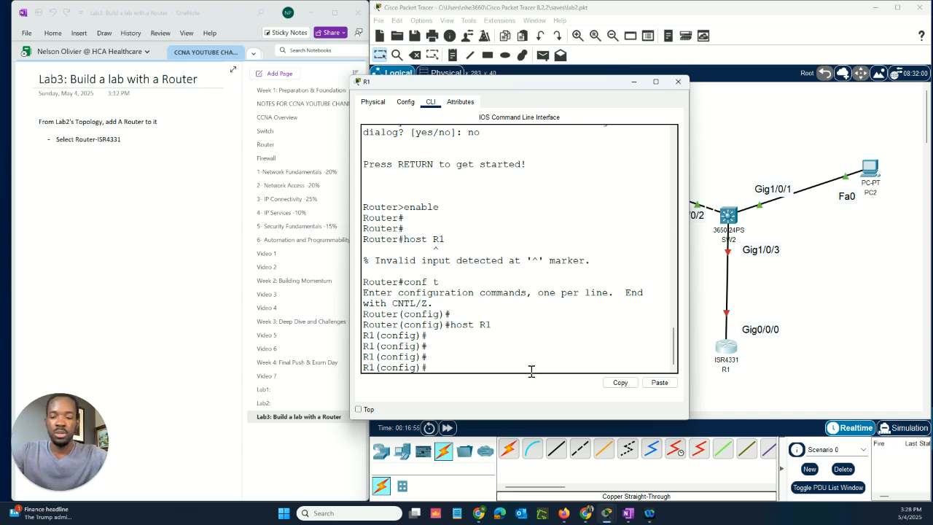
pyautogui.press('Return')
pyautogui.press('Return')
pyautogui.press('Return')
pyautogui.press('Return')
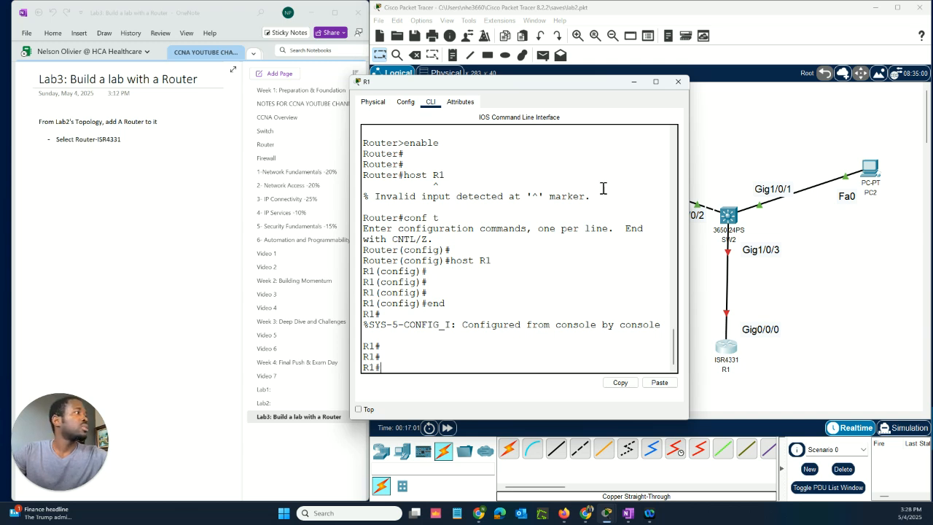
# - Show the brief IP interface summary of R1 with "sh ip int br"
pyautogui.moveTo(588, 84); pyautogui.dragTo(536, 99)
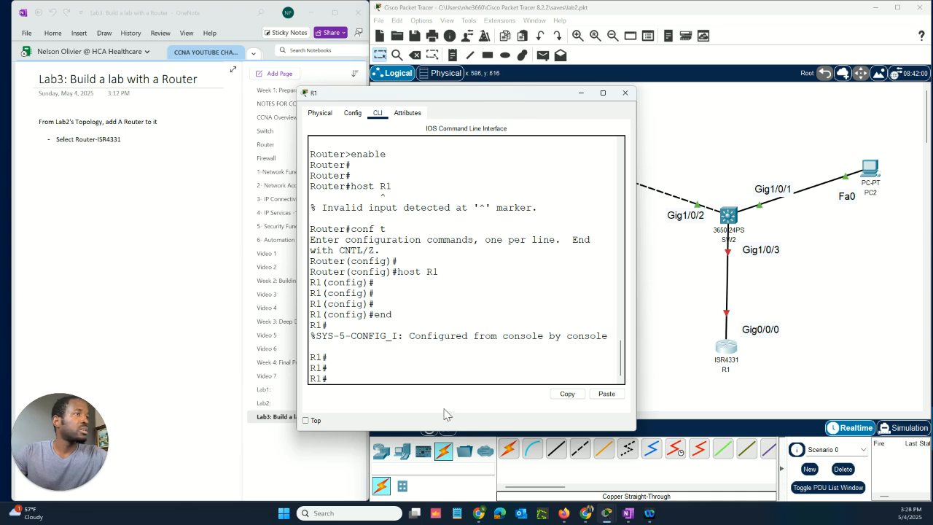
pyautogui.write('sh')
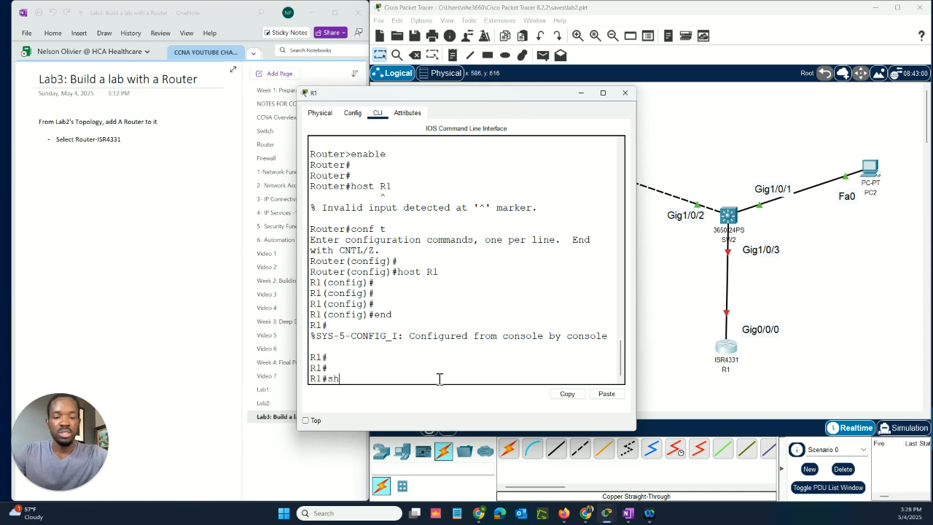
pyautogui.write(' ip int br')
pyautogui.press('Return')
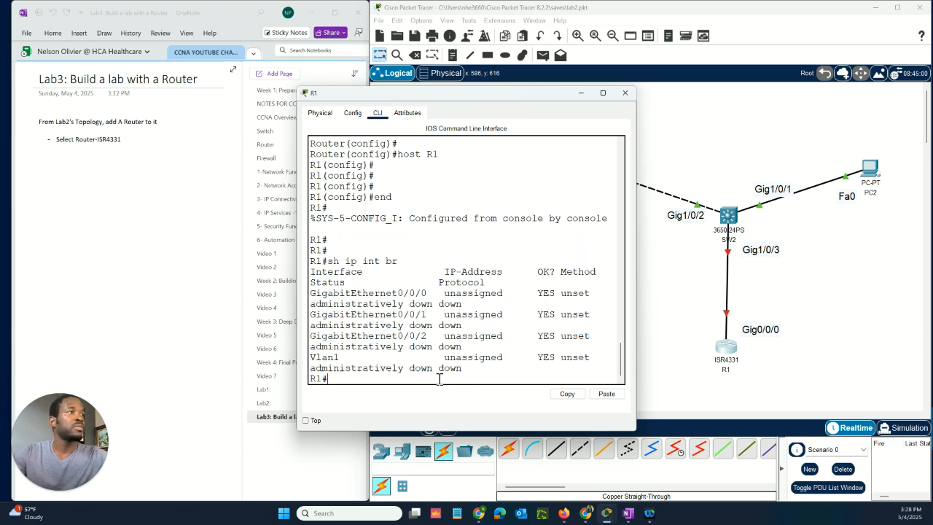
# - Enlarge R1's console window and examine the IP address, status and protocol of GigabitEthernet0/0/0 in the interface summary
pyautogui.moveTo(636, 240); pyautogui.dragTo(799, 249)
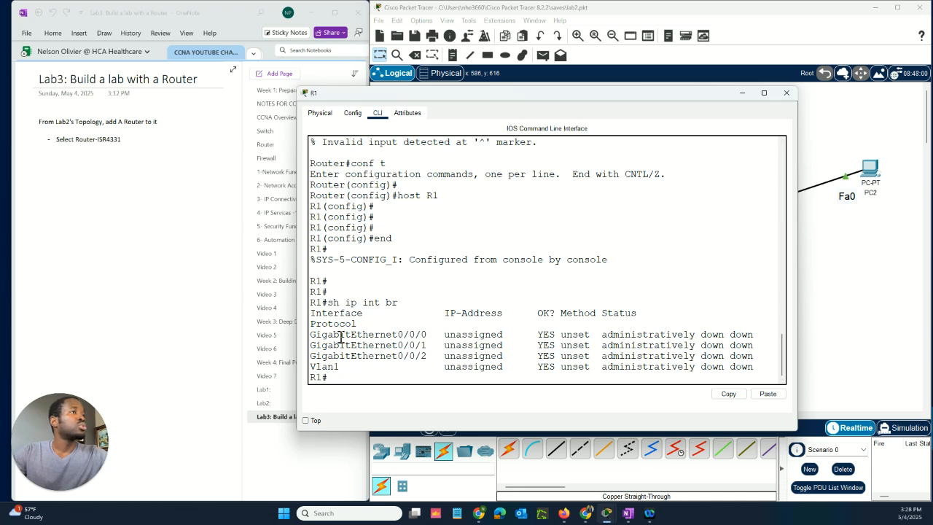
pyautogui.moveTo(479, 102); pyautogui.dragTo(256, 125)
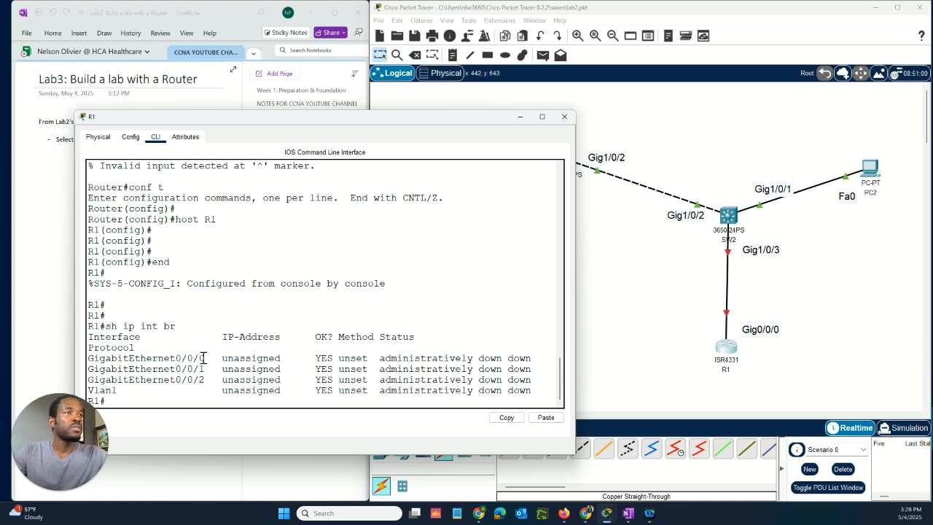
pyautogui.moveTo(204, 358); pyautogui.dragTo(165, 360)
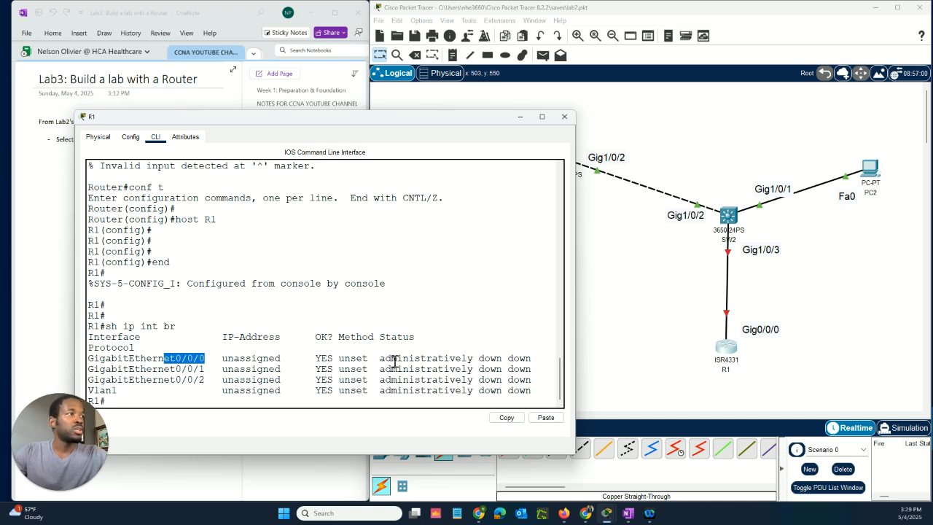
pyautogui.moveTo(223, 358); pyautogui.dragTo(281, 362)
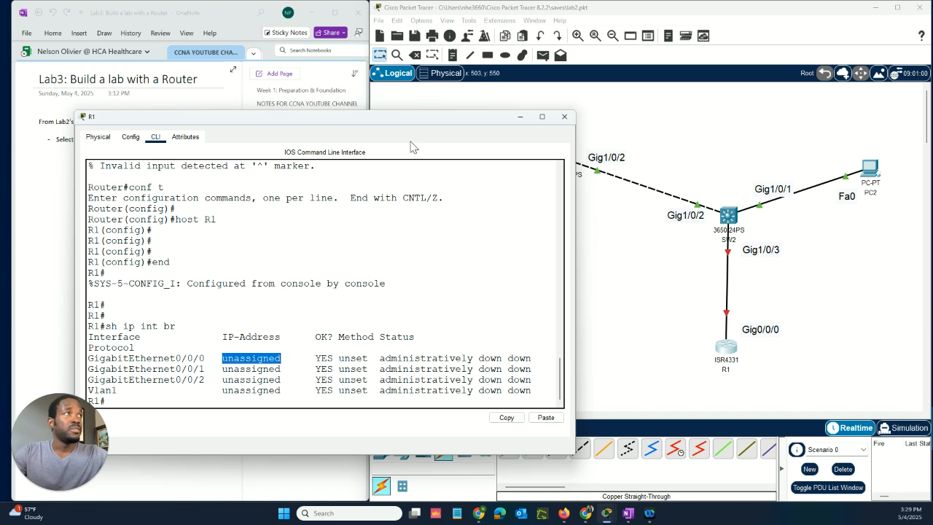
pyautogui.moveTo(407, 126); pyautogui.dragTo(421, 83)
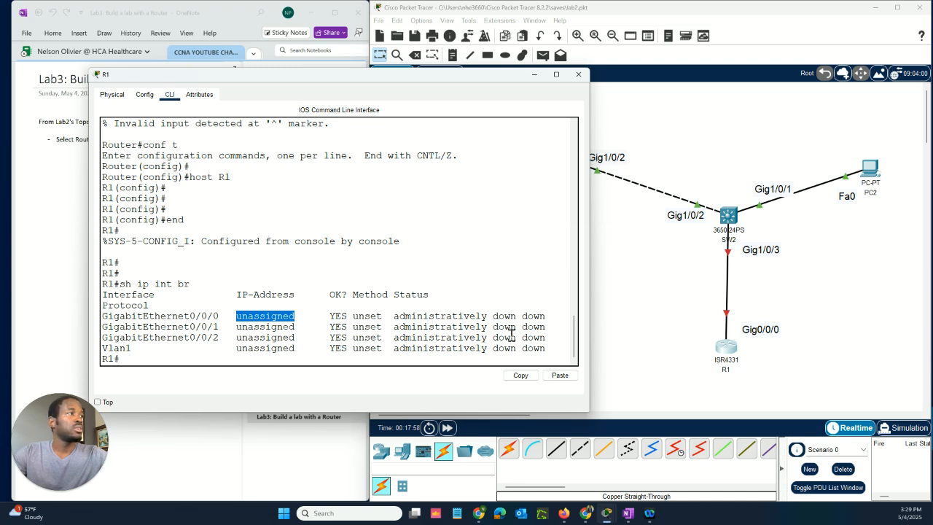
pyautogui.moveTo(589, 412); pyautogui.dragTo(633, 439)
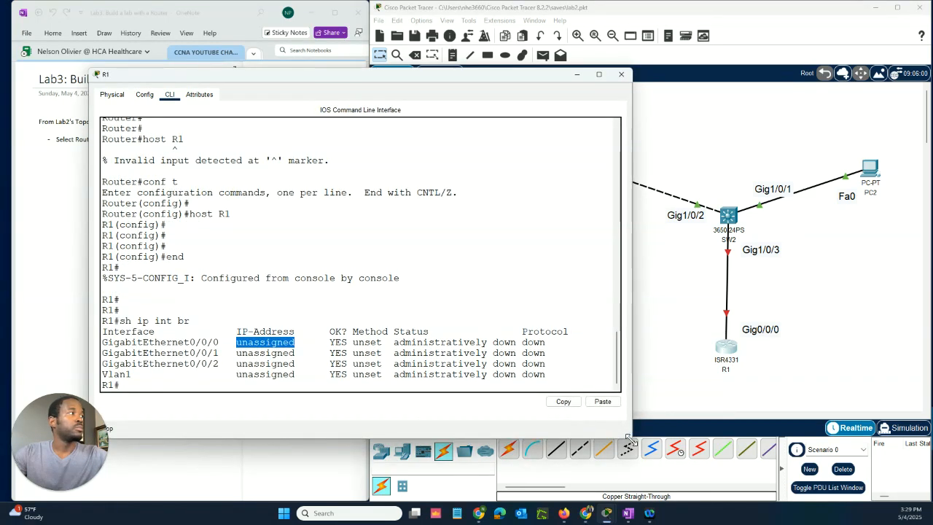
pyautogui.click(509, 384)
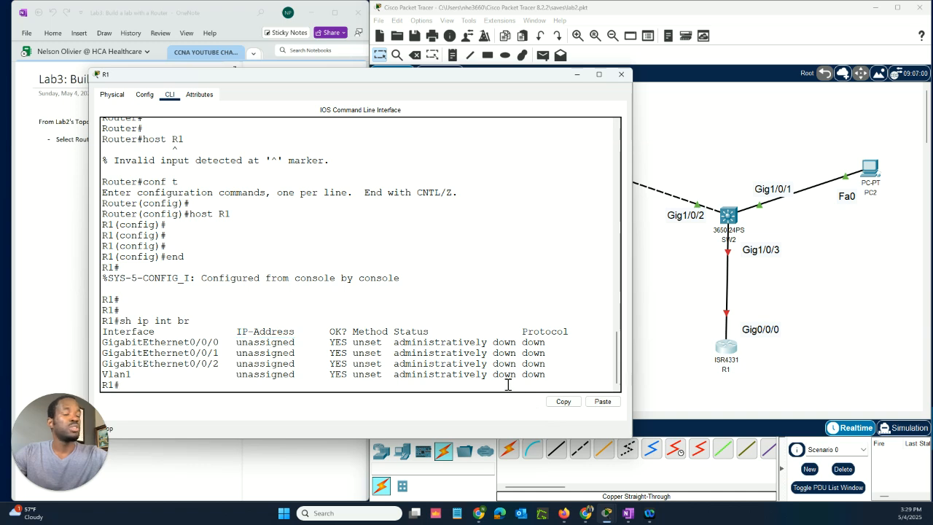
pyautogui.press('Return')
pyautogui.press('Return')
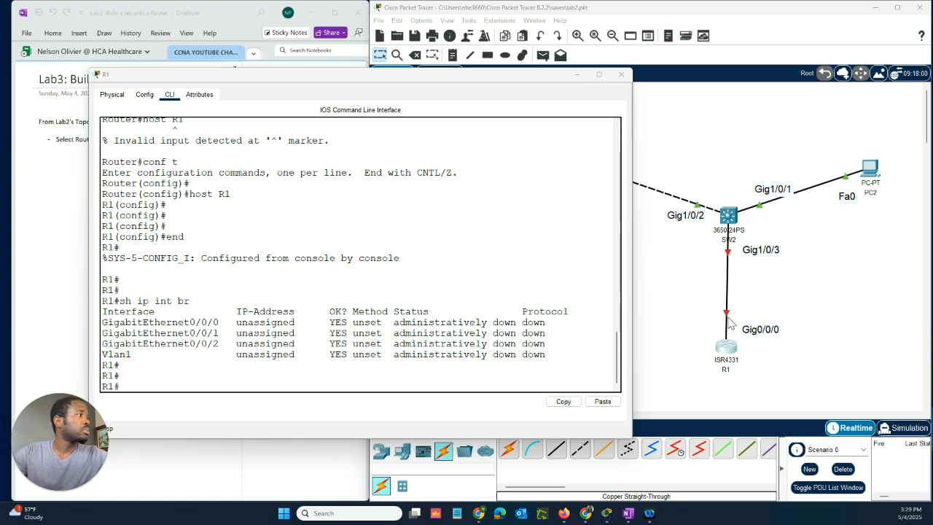
# - Enter configuration mode for interface gig0/0/0 on R1 and enable the interface with "no shut"
pyautogui.click(381, 382)
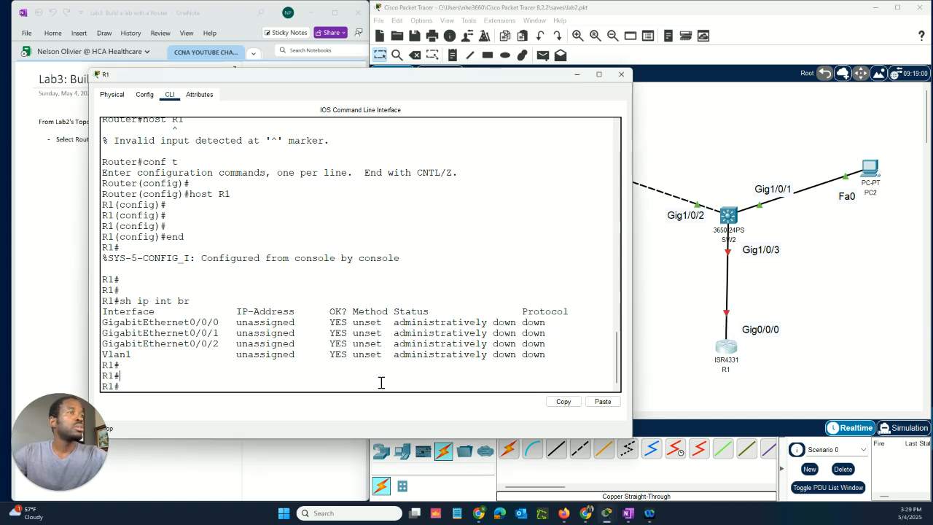
pyautogui.click(378, 388)
pyautogui.write('conf t')
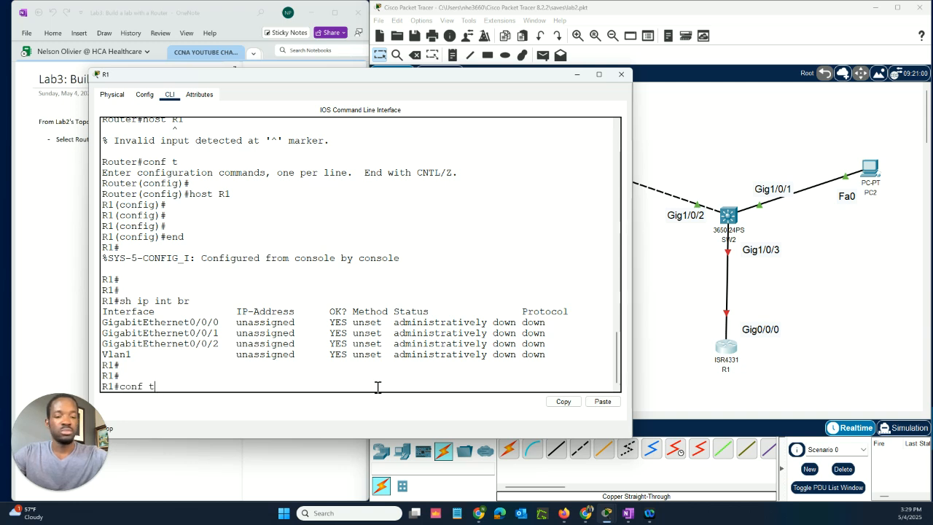
pyautogui.press('Return')
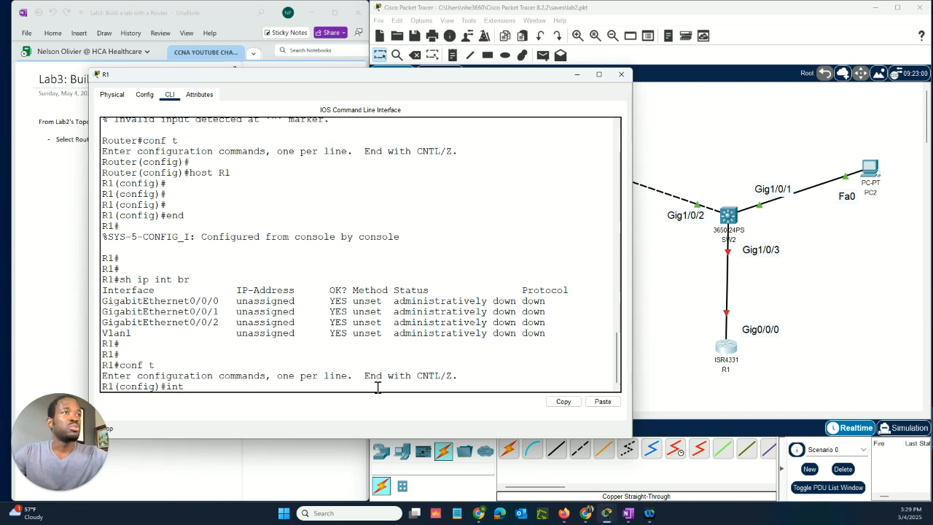
pyautogui.write('int gi')
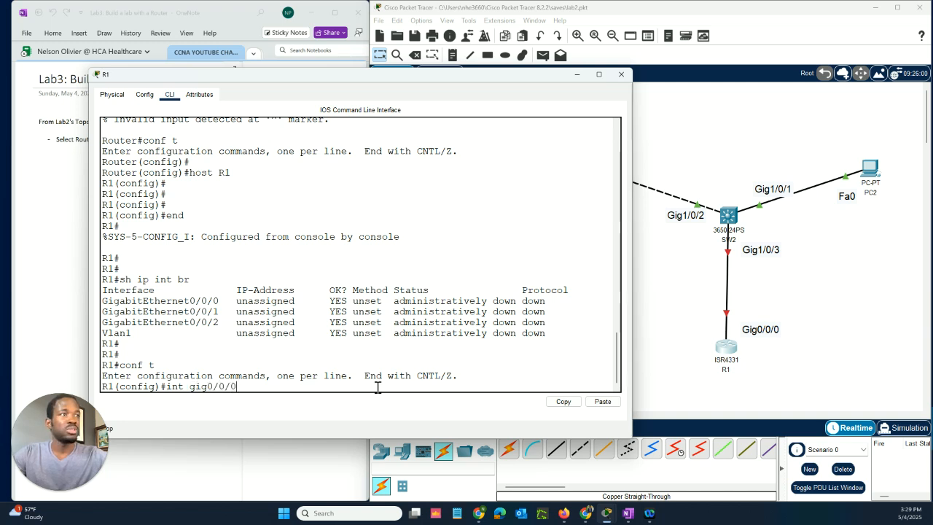
pyautogui.write('g0/0/0')
pyautogui.press('Return')
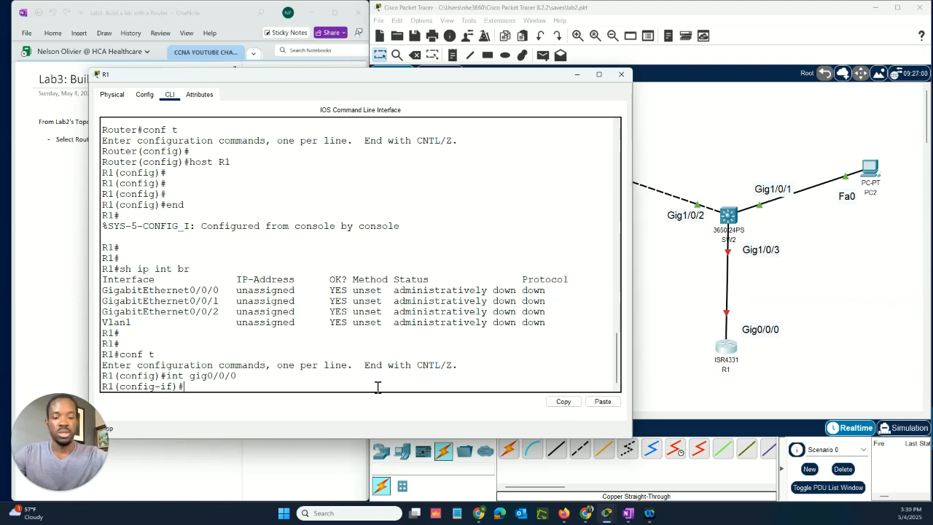
pyautogui.write('no shut')
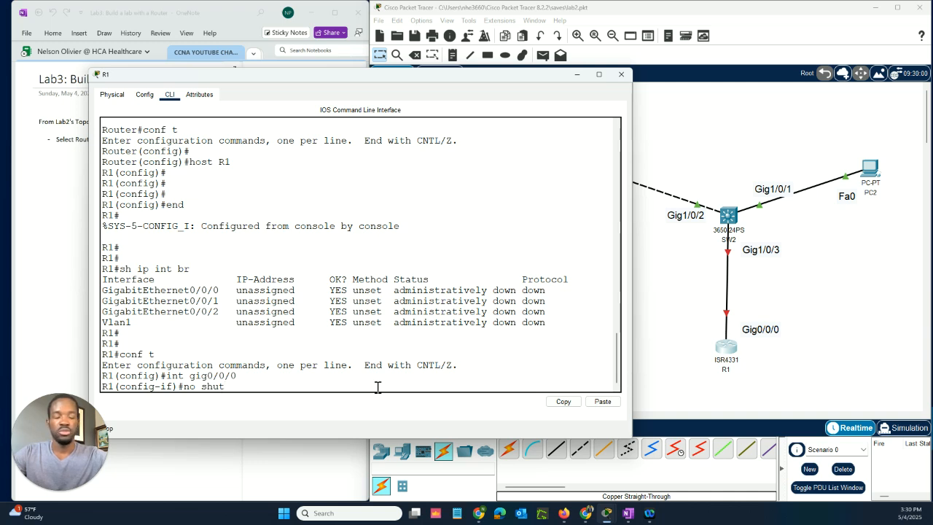
pyautogui.press('Return')
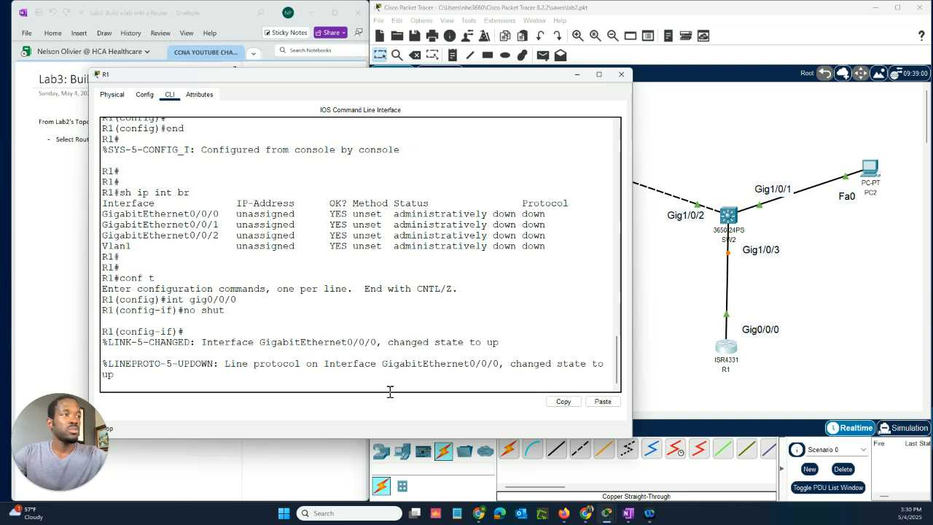
pyautogui.press('Return')
pyautogui.press('Return')
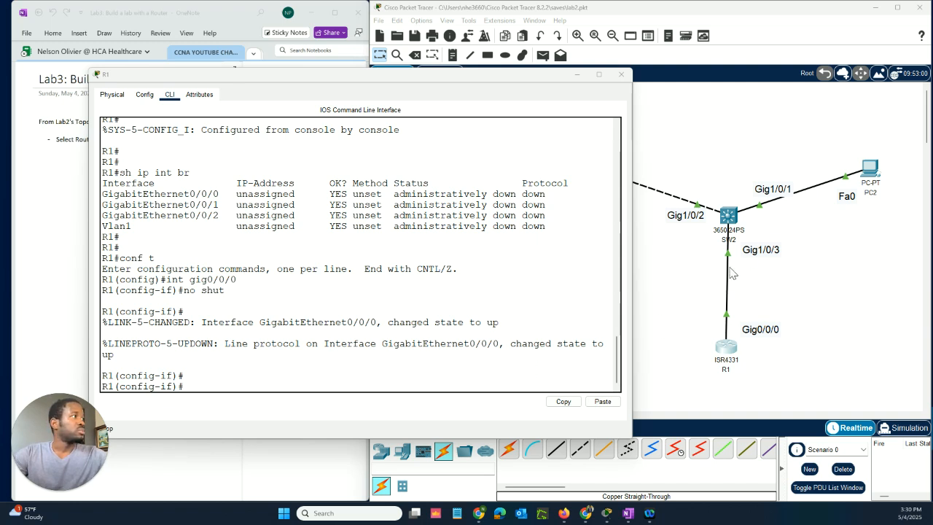
# - Assign IP address 192.168.1.254 with subnet mask 255.255.255.0 to R1's gig0/0/0 interface
pyautogui.click(497, 386)
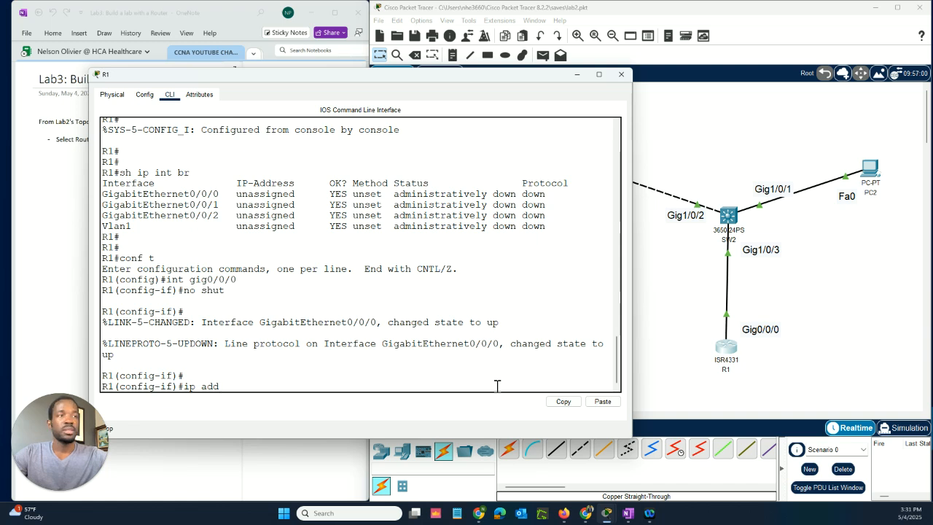
pyautogui.write('ip add')
pyautogui.press('Tab')
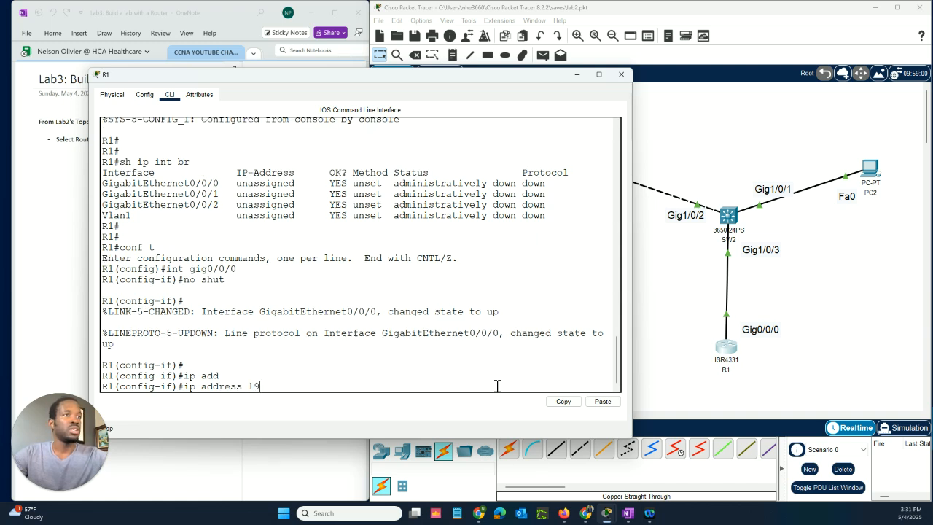
pyautogui.write('192.1')
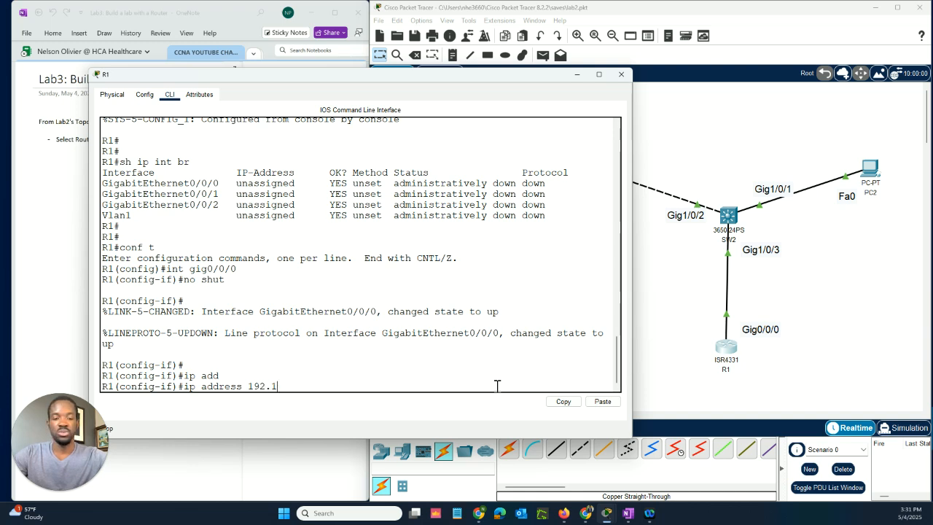
pyautogui.write('68')
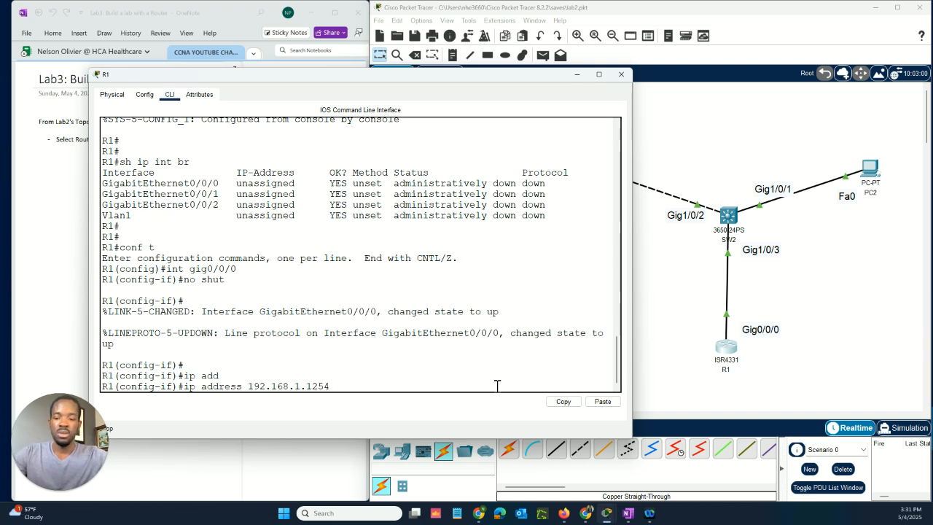
pyautogui.write('.')
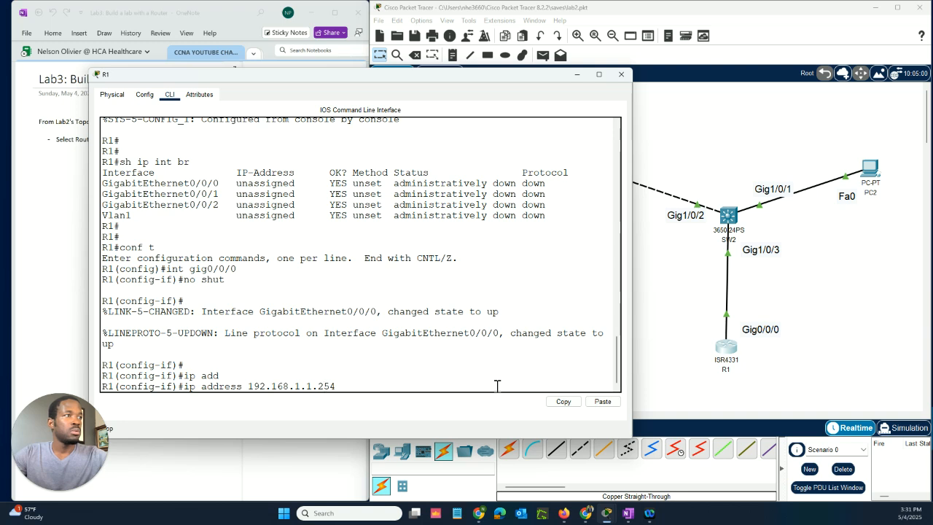
pyautogui.press('BackSpace')
pyautogui.press('BackSpace')
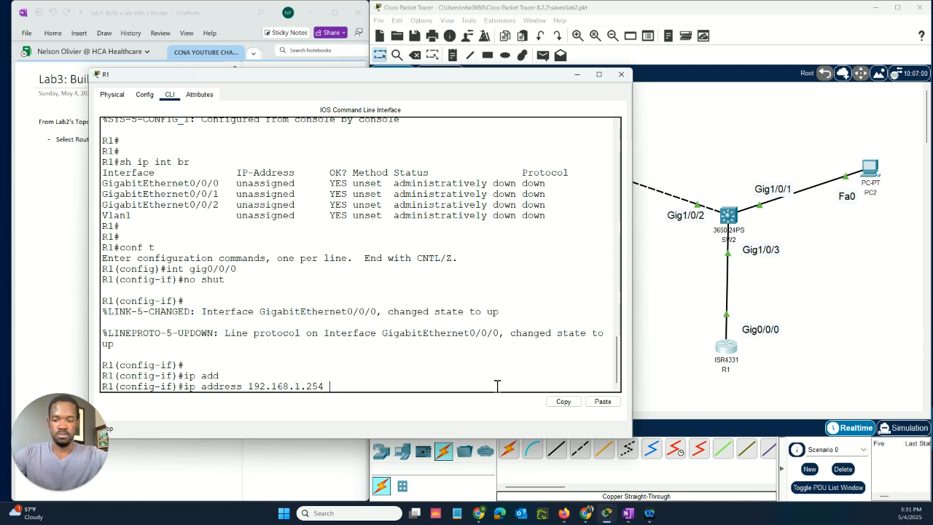
pyautogui.write('255.255.255.0')
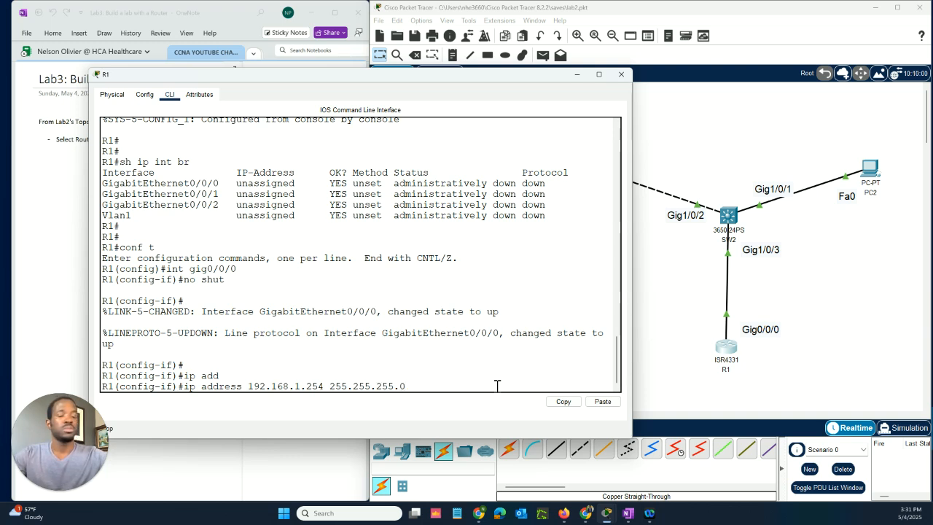
pyautogui.press('Return')
pyautogui.press('Return')
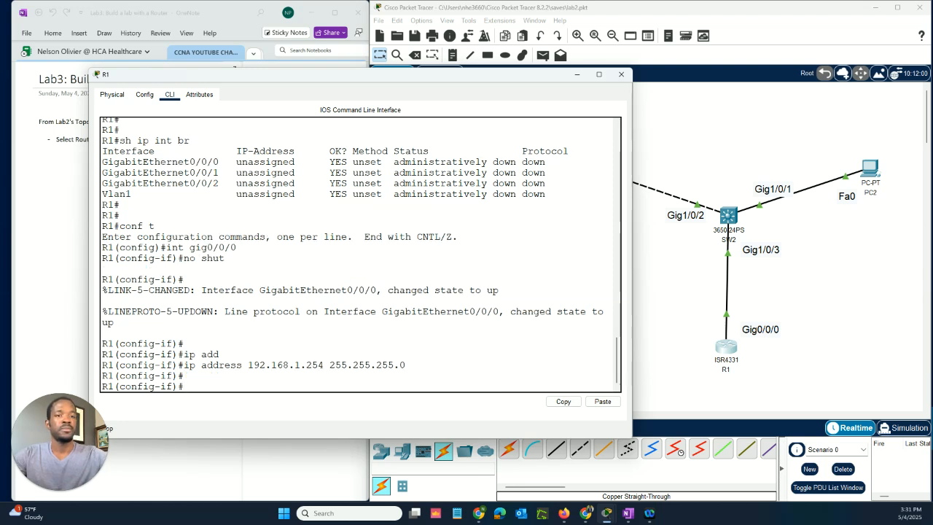
# - Leave R1's interface configuration mode with "end" and return to the privileged EXEC prompt
pyautogui.click(405, 388)
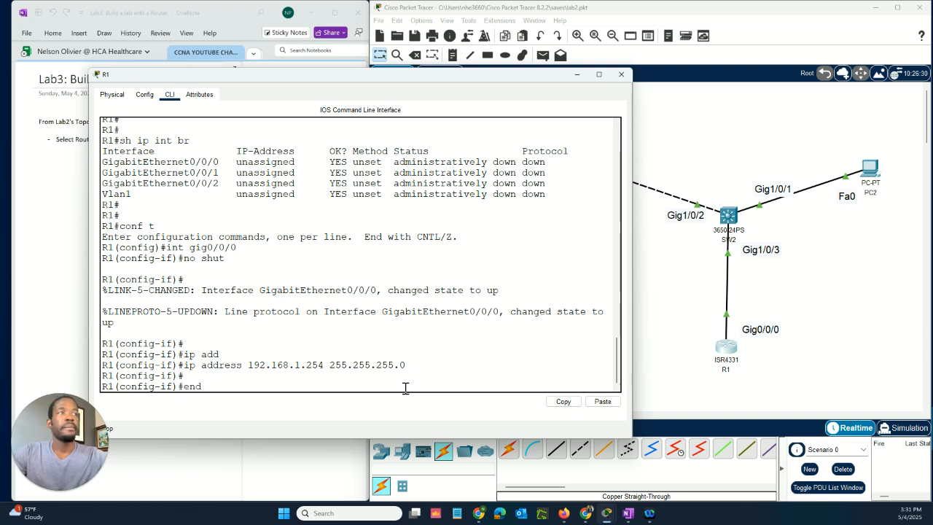
pyautogui.press('Return')
pyautogui.press('Return')
pyautogui.press('Return')
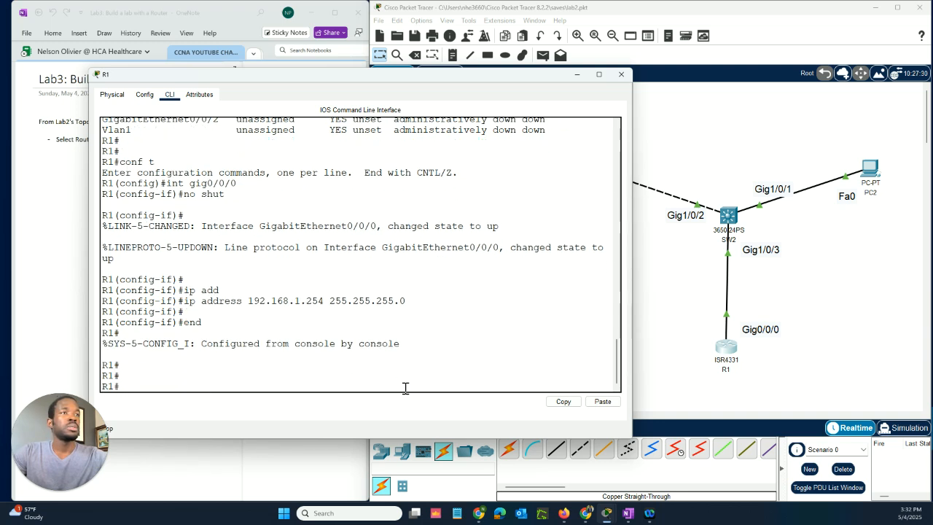
# - Test connectivity from R1 by pinging 192.168.1.201
pyautogui.write('ping')
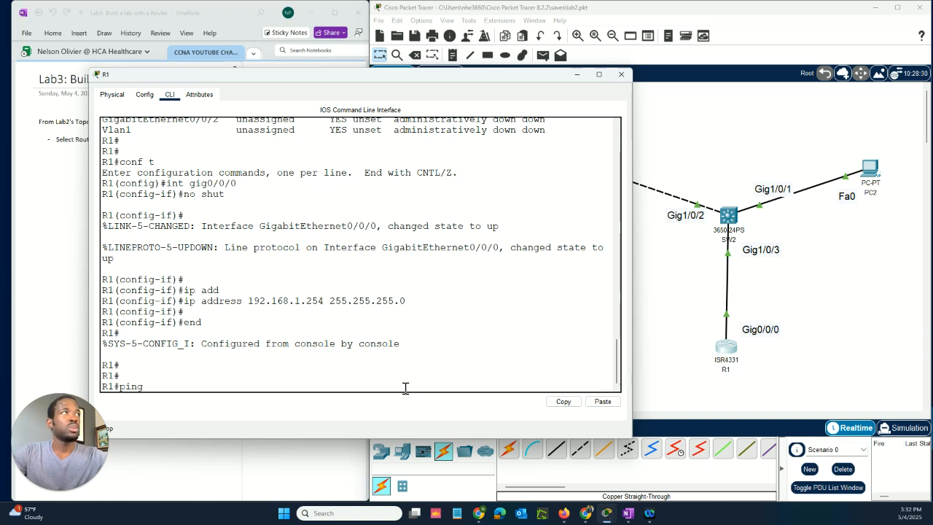
pyautogui.write(' 19')
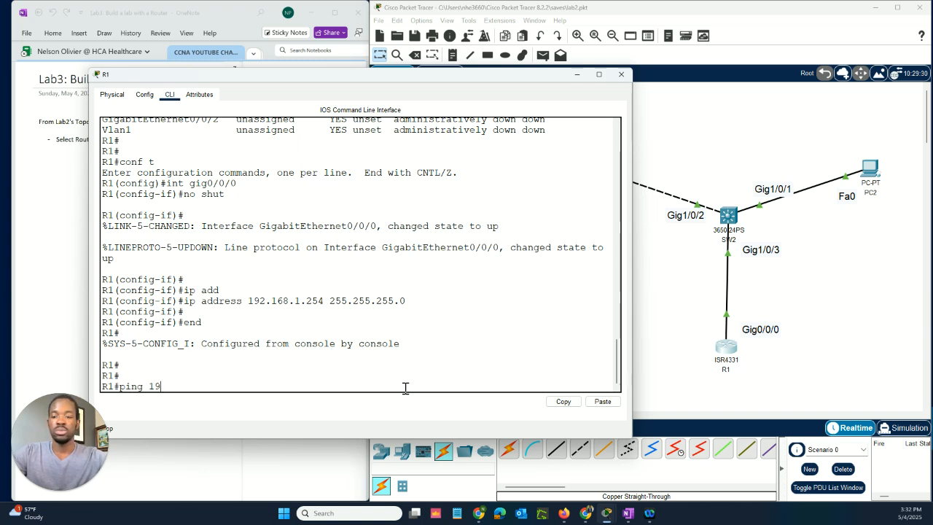
pyautogui.write('2.168.')
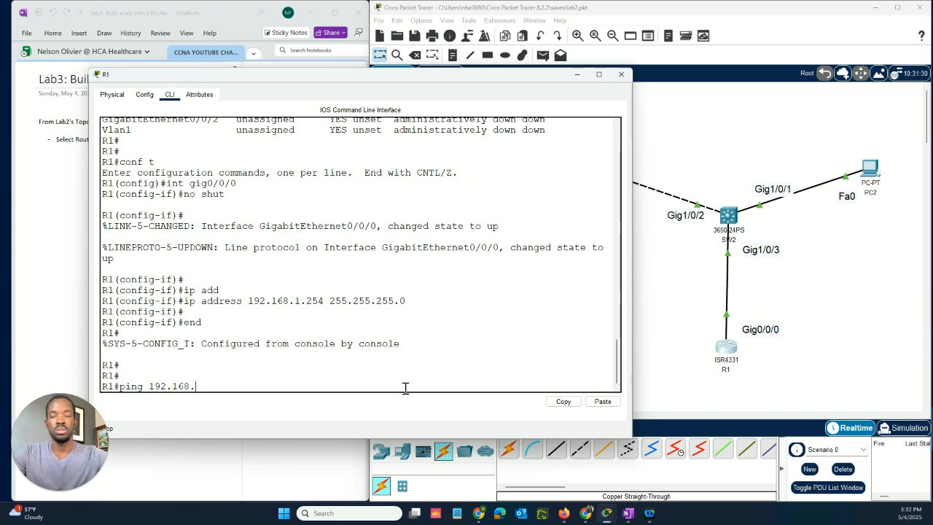
pyautogui.write('1.20')
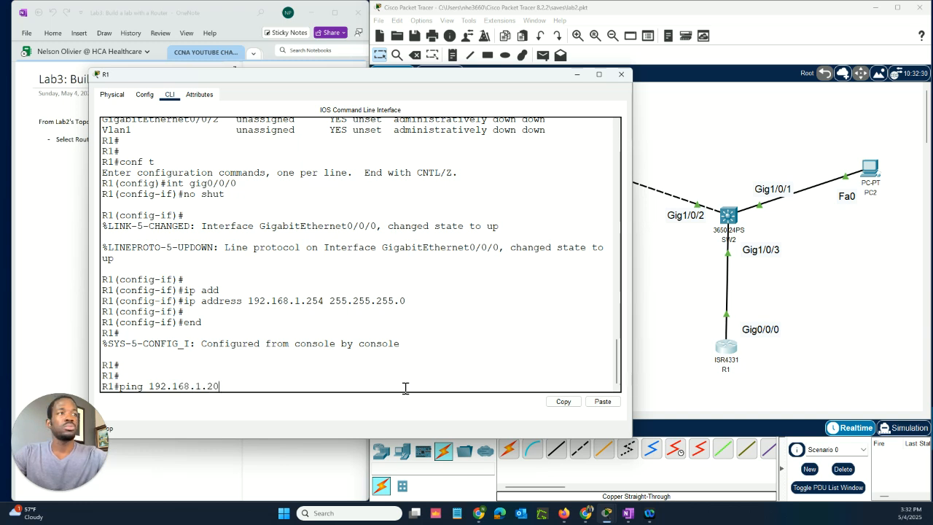
pyautogui.write('1')
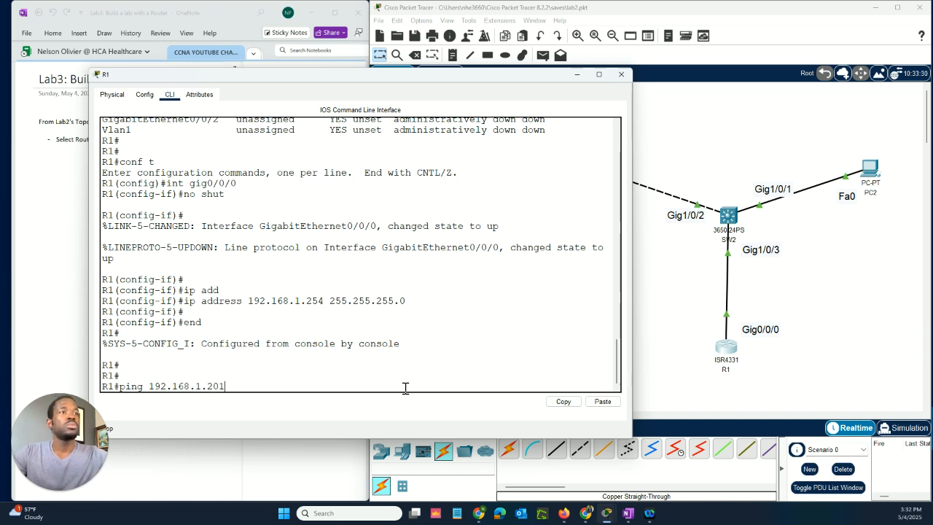
pyautogui.press('Return')
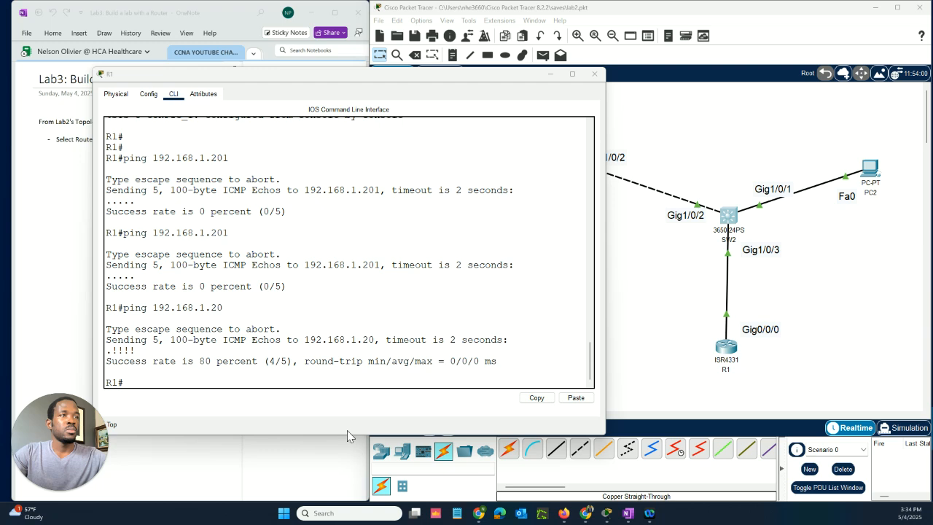
# - Repeat the ping from R1 to 192.168.1.20 and close R1's console window
pyautogui.click(305, 377)
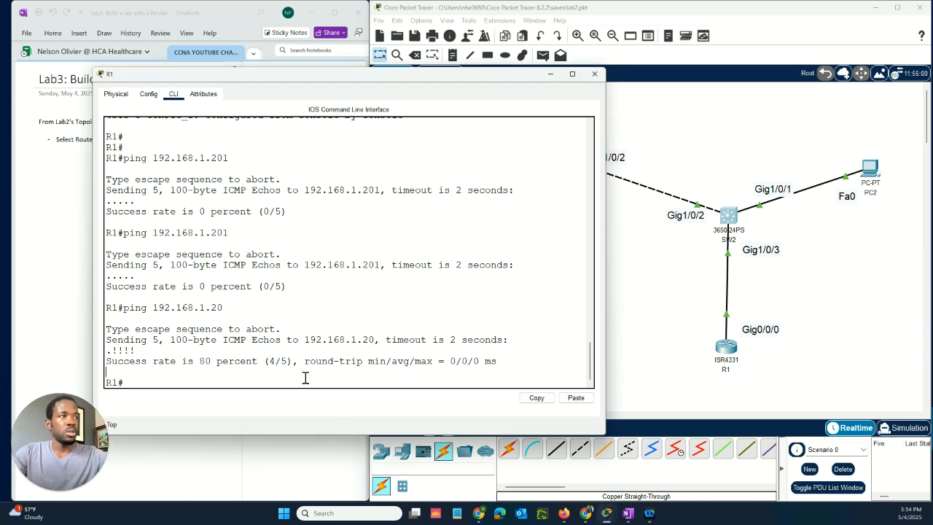
pyautogui.press('Up')
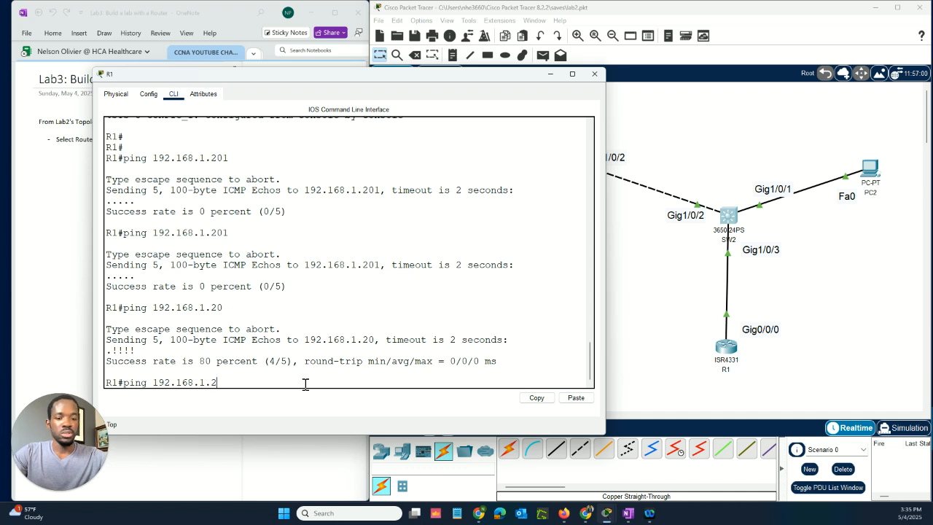
pyautogui.press('Return')
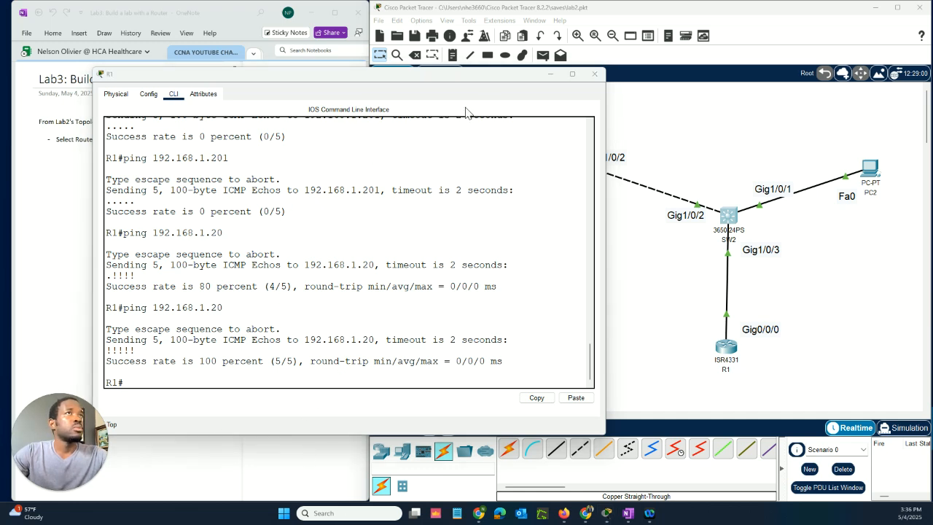
pyautogui.click(594, 75)
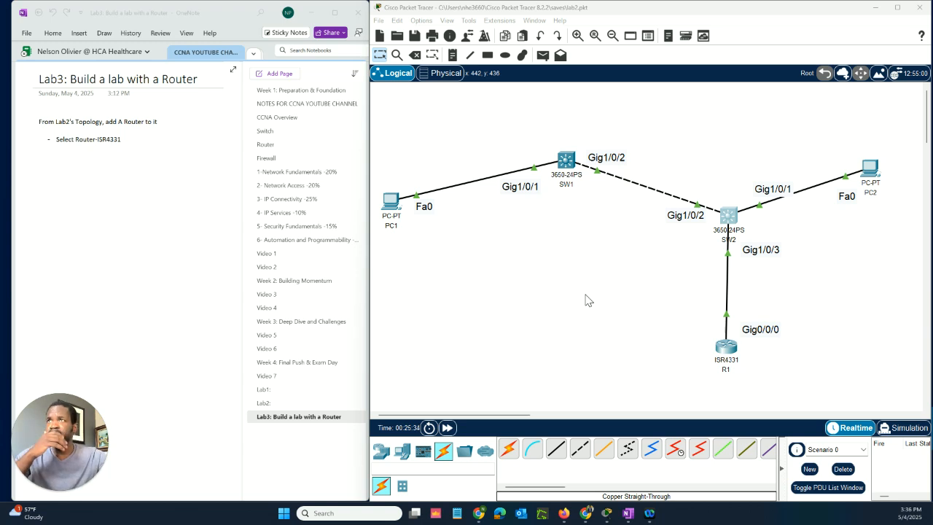
# - Open PC1's global settings and set its static IPv4 default gateway to 192.168.1.254
pyautogui.click(394, 206)
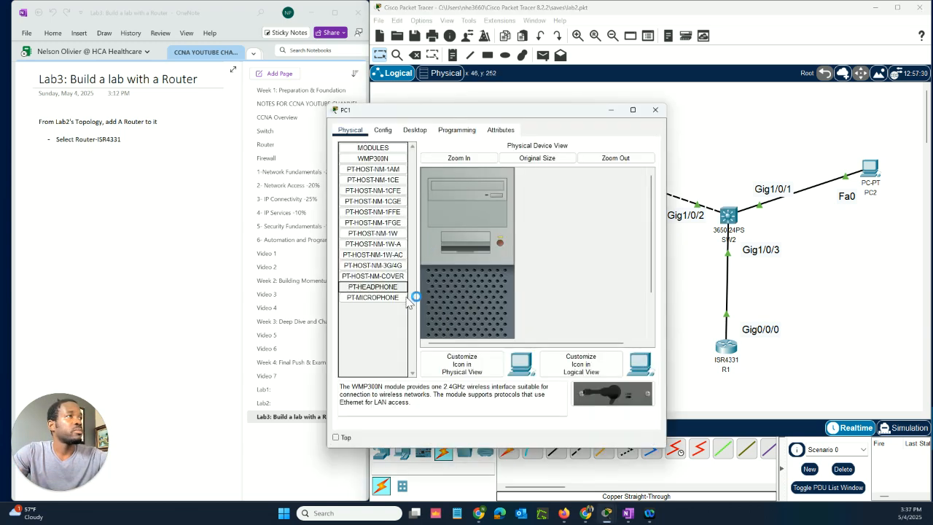
pyautogui.click(413, 131)
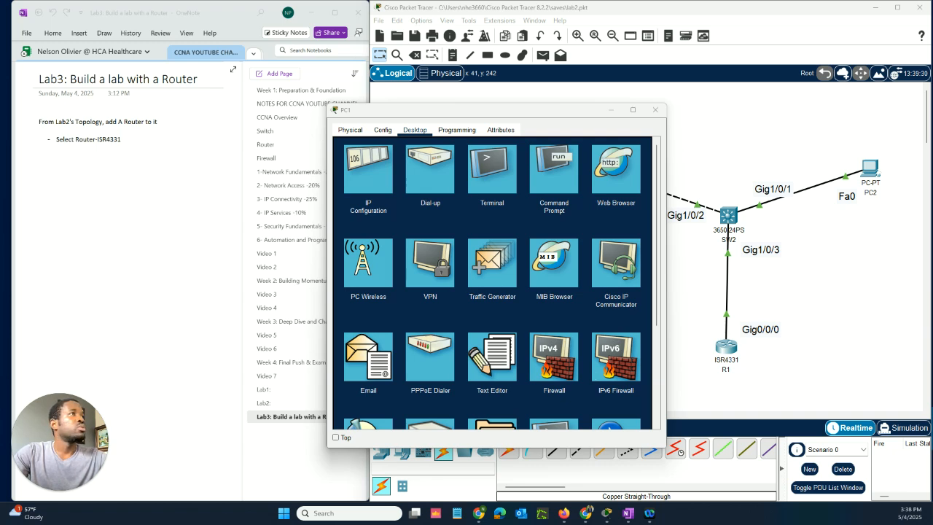
pyautogui.click(422, 108)
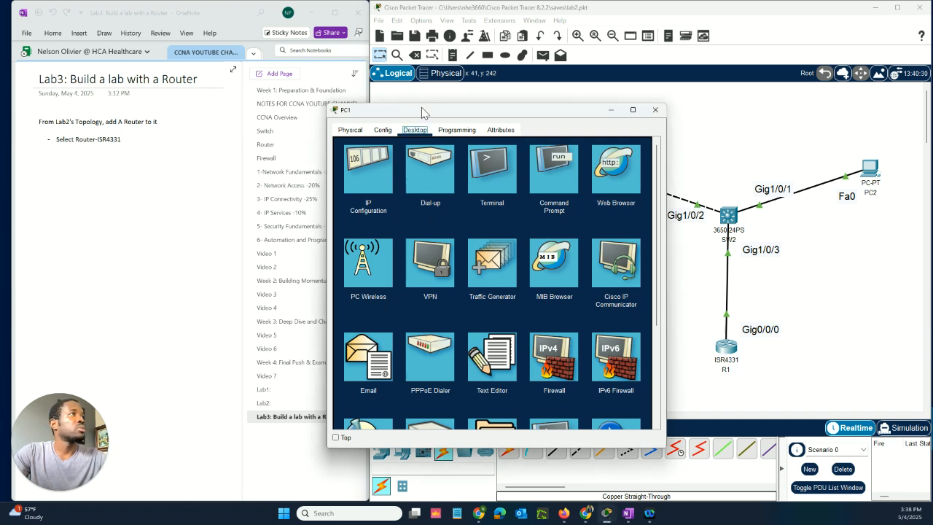
pyautogui.click(384, 131)
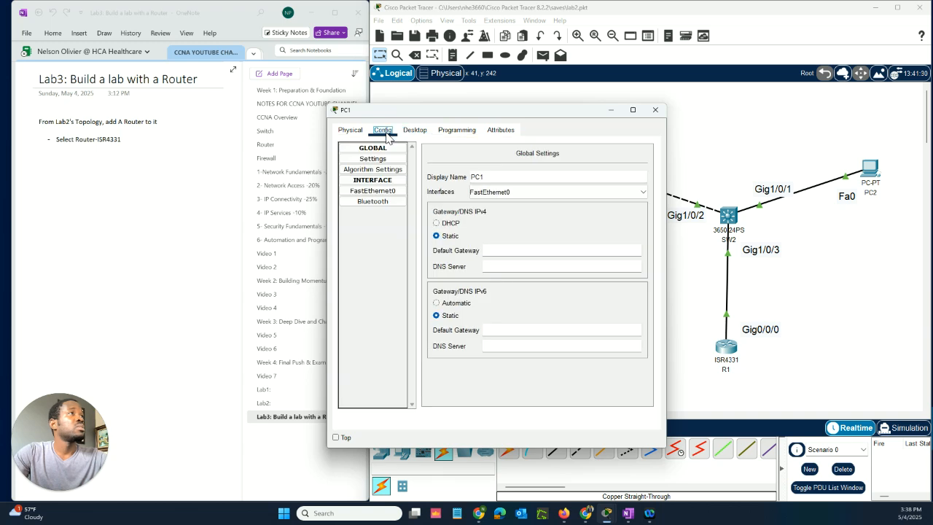
pyautogui.moveTo(384, 110); pyautogui.dragTo(354, 116)
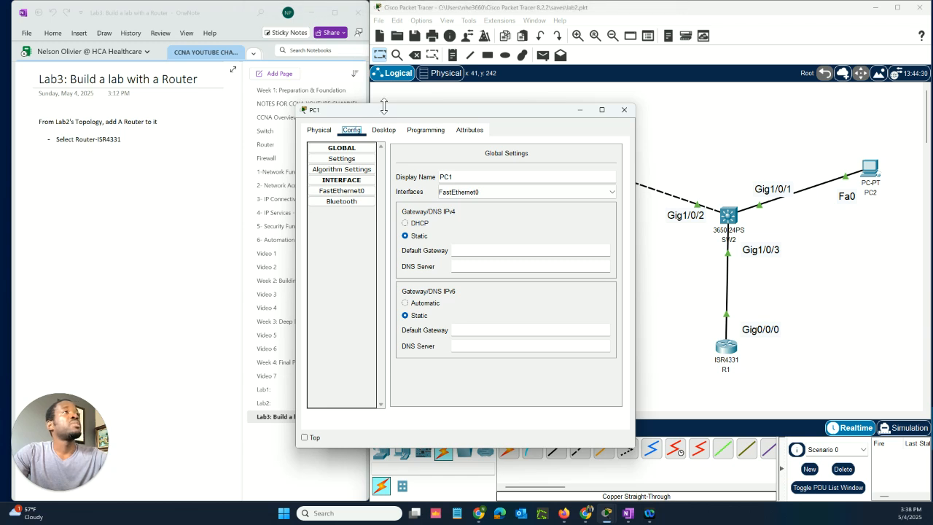
pyautogui.moveTo(385, 111); pyautogui.dragTo(306, 107)
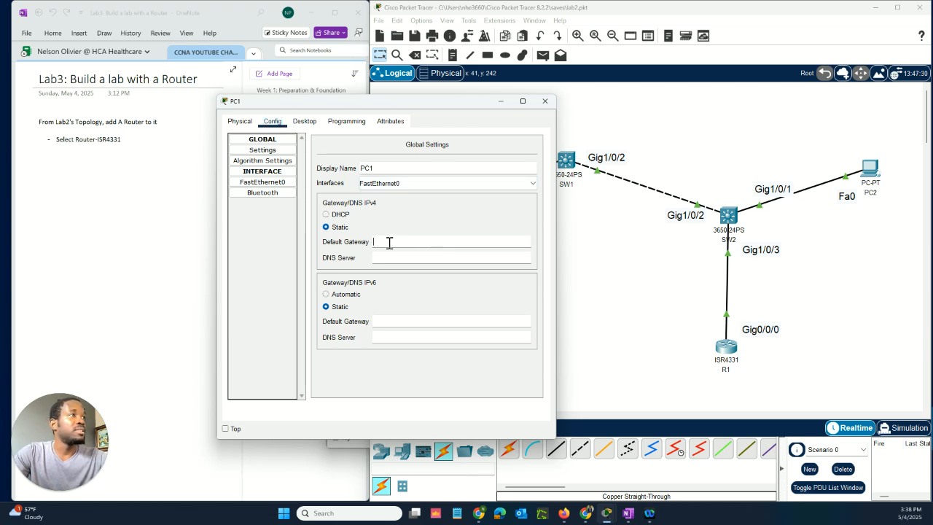
pyautogui.click(443, 240)
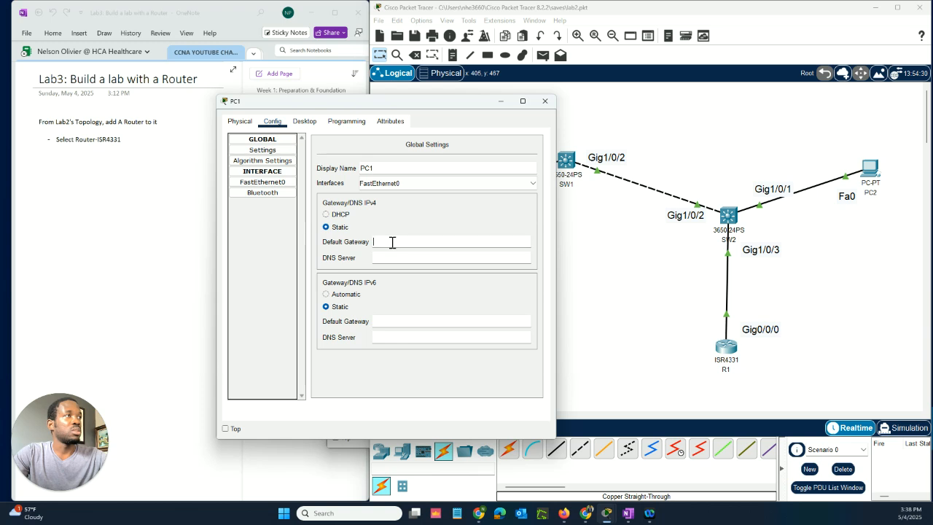
pyautogui.write('2.168.1.254')
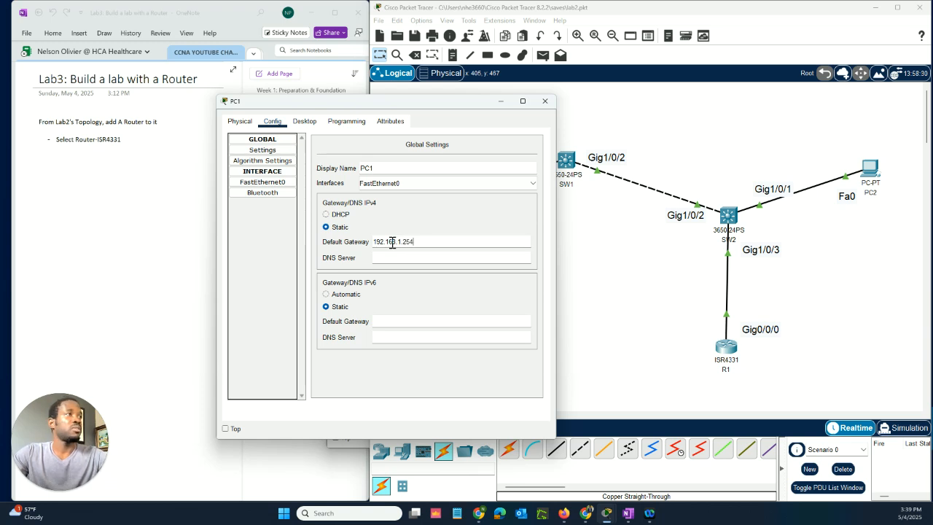
# - Check the IP address assigned in R1's console against PC1's default gateway, and return to PC1's settings
pyautogui.click(726, 347)
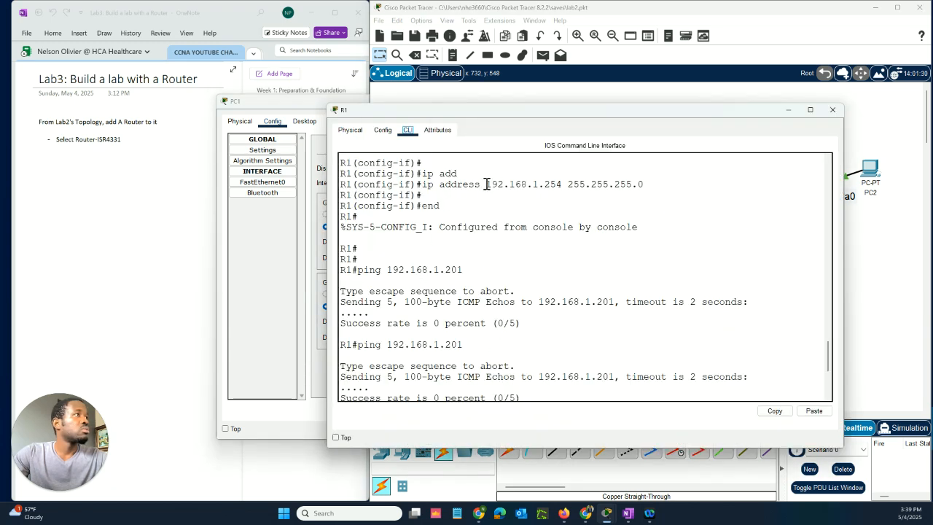
pyautogui.moveTo(487, 183); pyautogui.dragTo(563, 188)
pyautogui.click(305, 254)
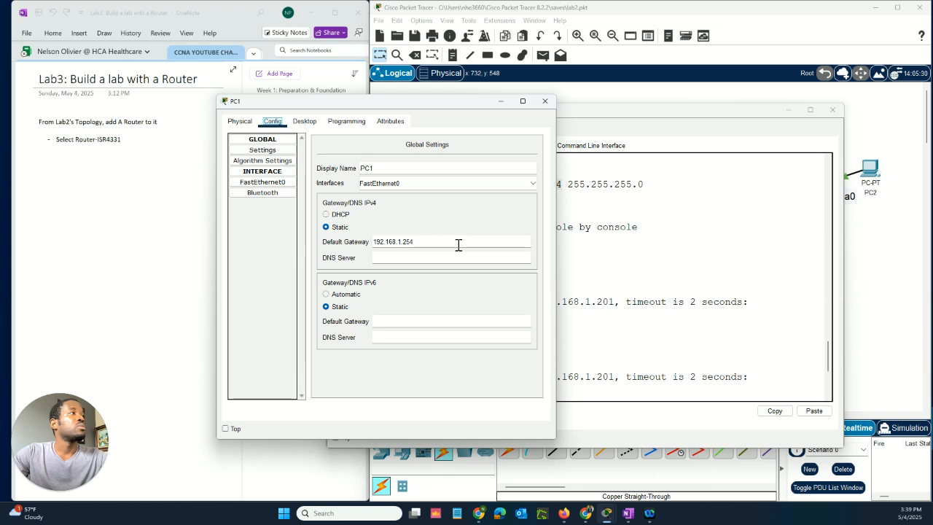
pyautogui.click(303, 122)
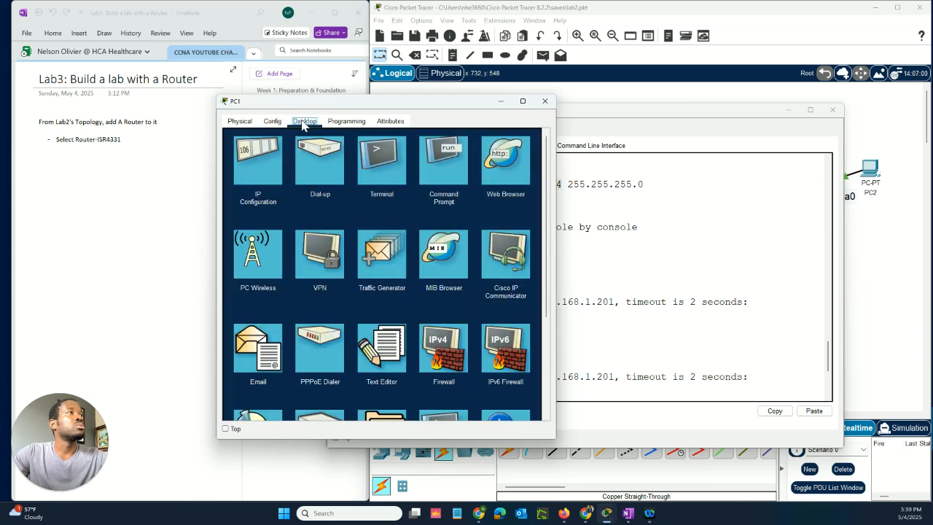
pyautogui.click(384, 172)
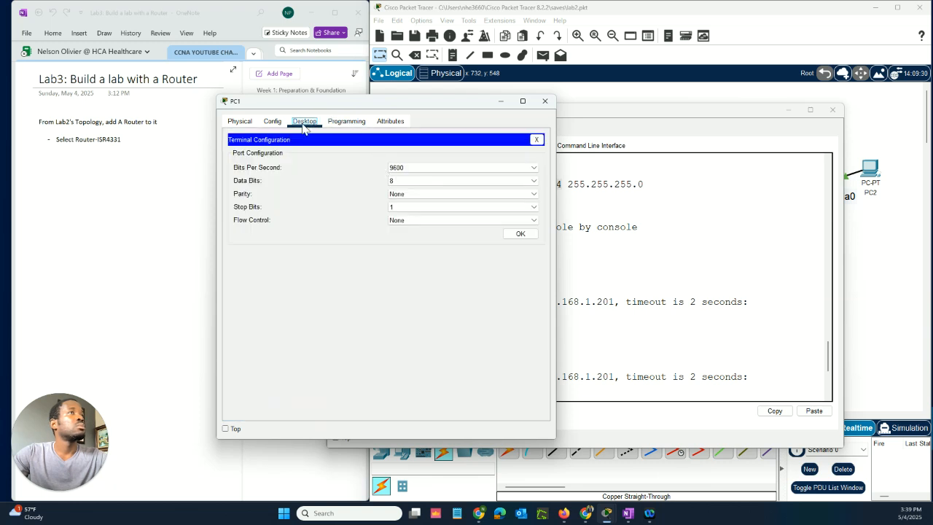
pyautogui.click(272, 122)
pyautogui.click(305, 122)
pyautogui.click(537, 139)
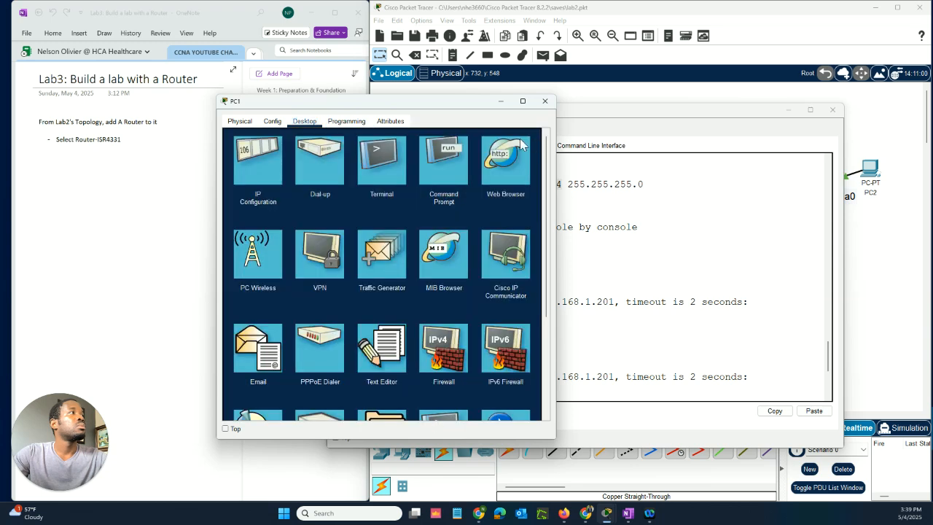
# - Open PC1's Command Prompt and display its IP settings with "ipconfig"
pyautogui.click(447, 168)
pyautogui.press('Return')
pyautogui.press('Return')
pyautogui.press('Return')
pyautogui.write('ipconfi')
pyautogui.write('t')
pyautogui.press('BackSpace')
pyautogui.write('g')
pyautogui.press('Return')
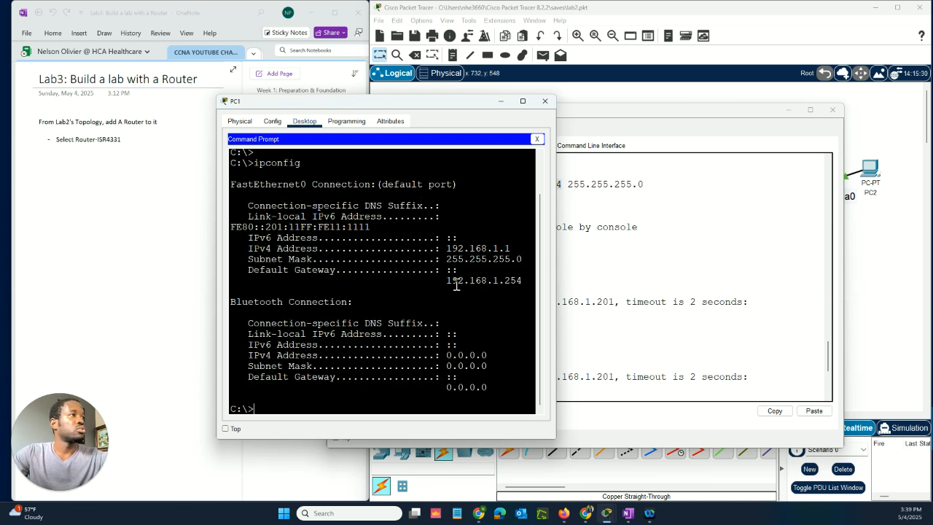
# - Highlight the default gateway and IPv4 address of PC1's FastEthernet0 connection in the ipconfig output
pyautogui.moveTo(446, 282); pyautogui.dragTo(519, 282)
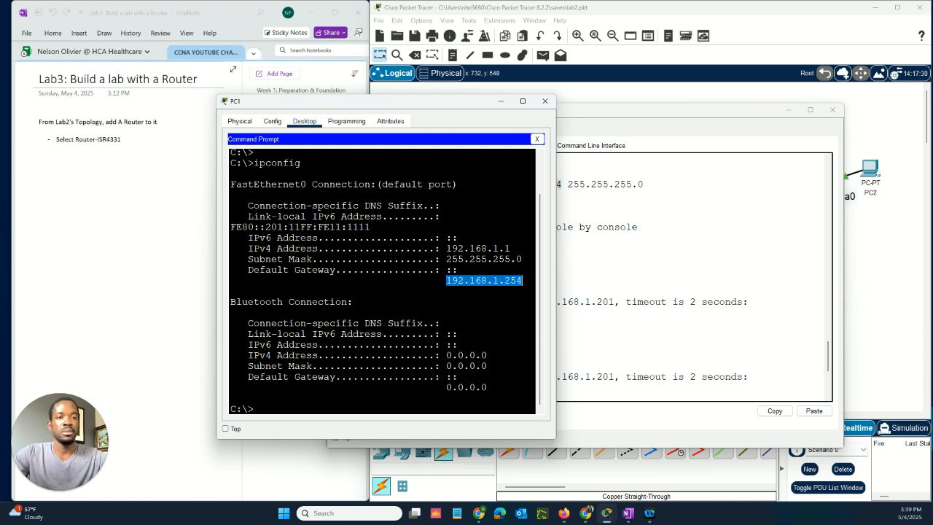
pyautogui.moveTo(305, 163); pyautogui.dragTo(262, 166)
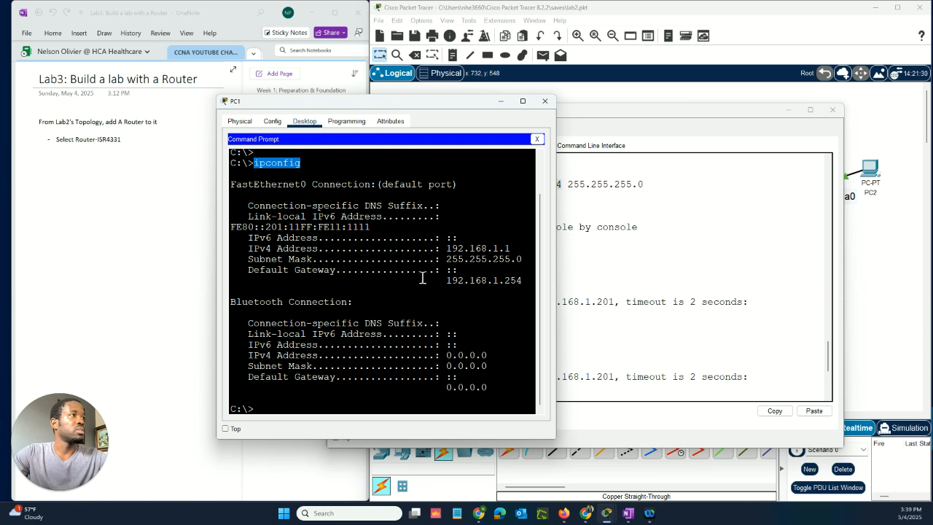
pyautogui.moveTo(447, 252); pyautogui.dragTo(508, 248)
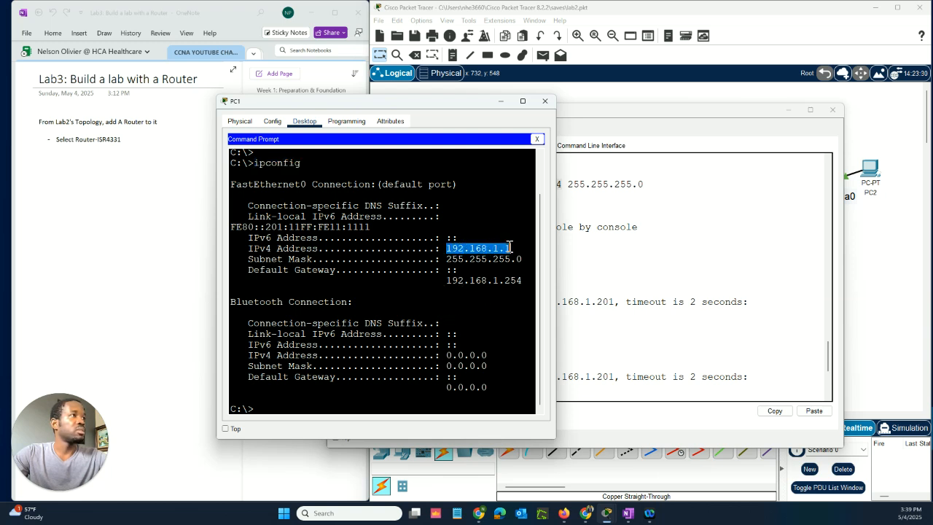
pyautogui.moveTo(445, 281); pyautogui.dragTo(522, 280)
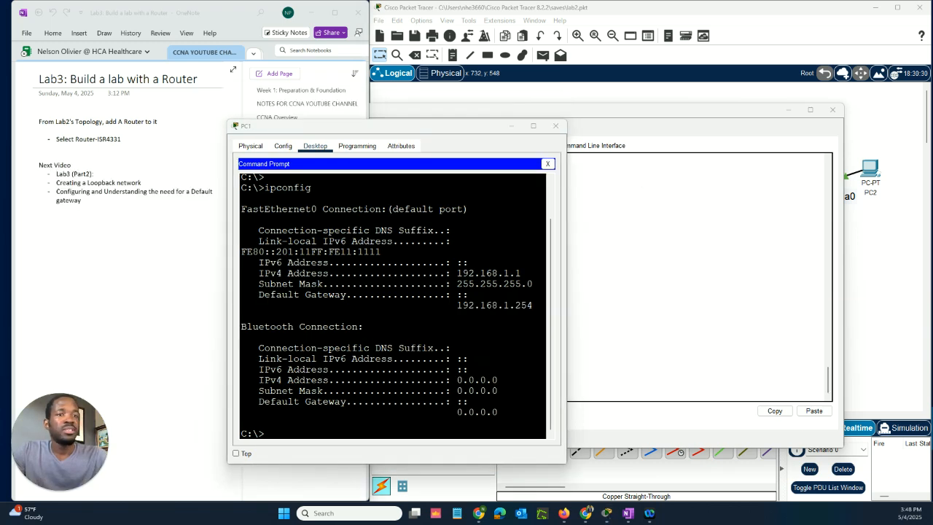
# - Ping the default gateway 192.168.1.254 from PC1 and widen the window to fit the ping statistics
pyautogui.click(311, 434)
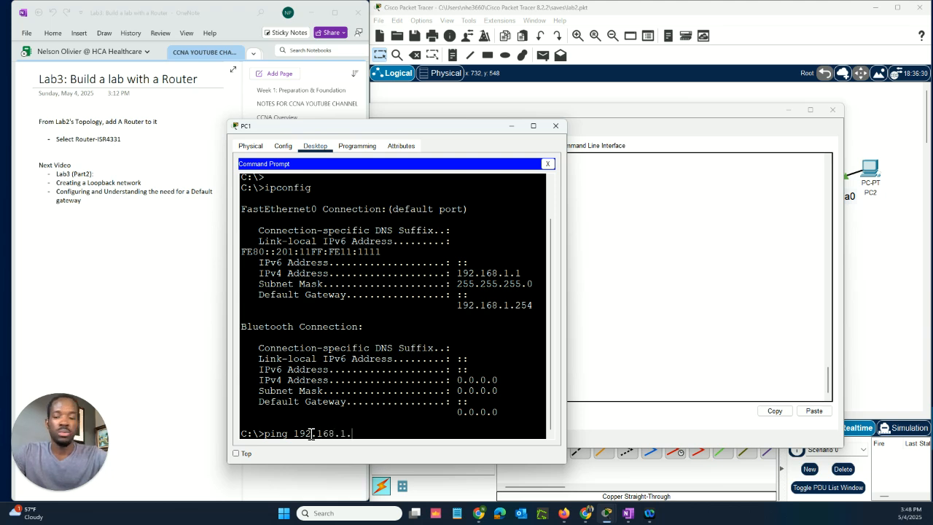
pyautogui.press('Return')
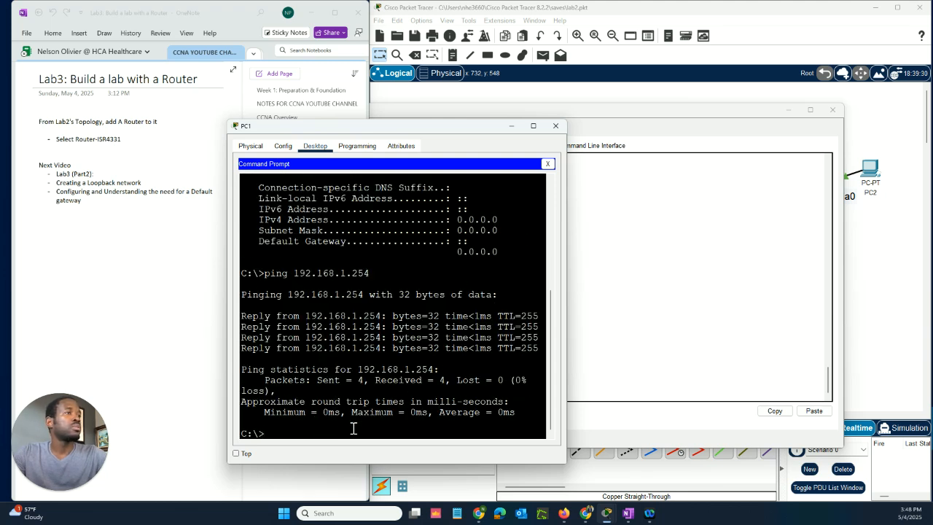
pyautogui.moveTo(568, 409); pyautogui.dragTo(591, 412)
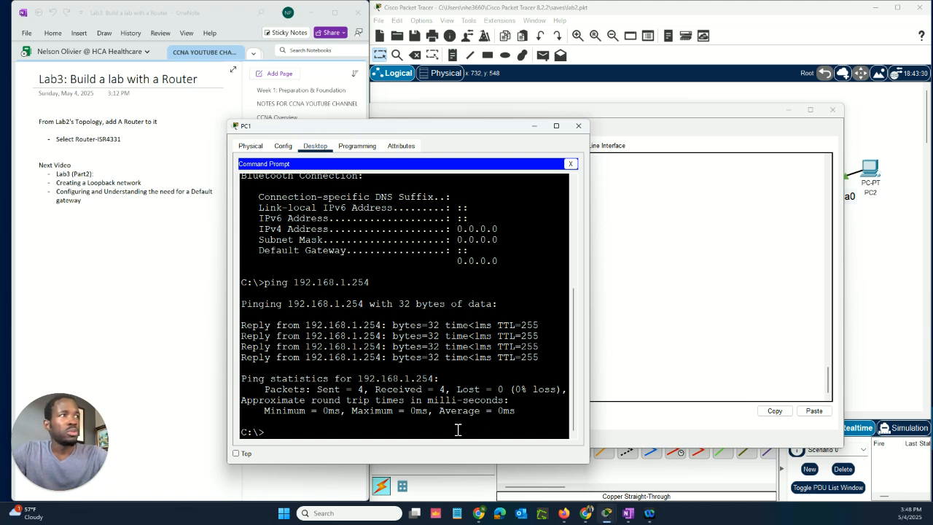
# - Move PC1's window clear of the OneNote page and place the cursor after "Creating a Loopback network" in the notes
pyautogui.moveTo(422, 127); pyautogui.dragTo(562, 92)
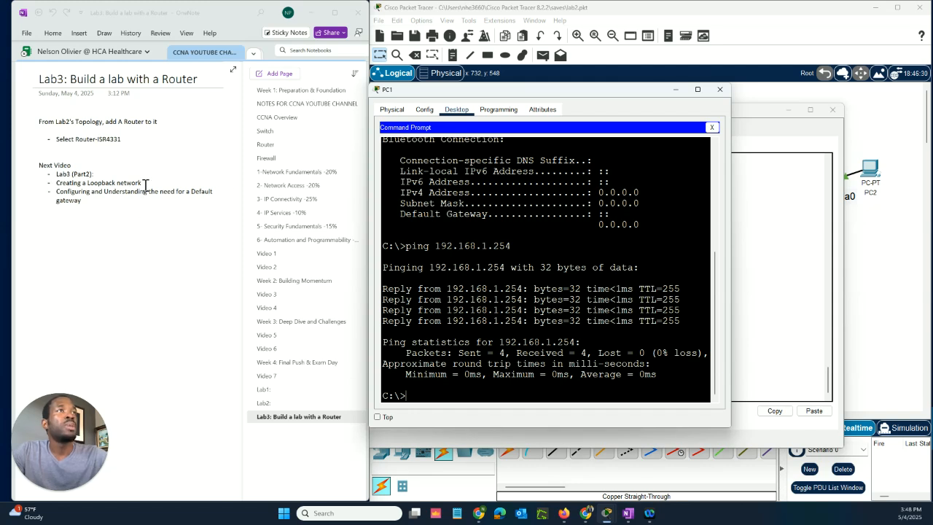
pyautogui.click(167, 183)
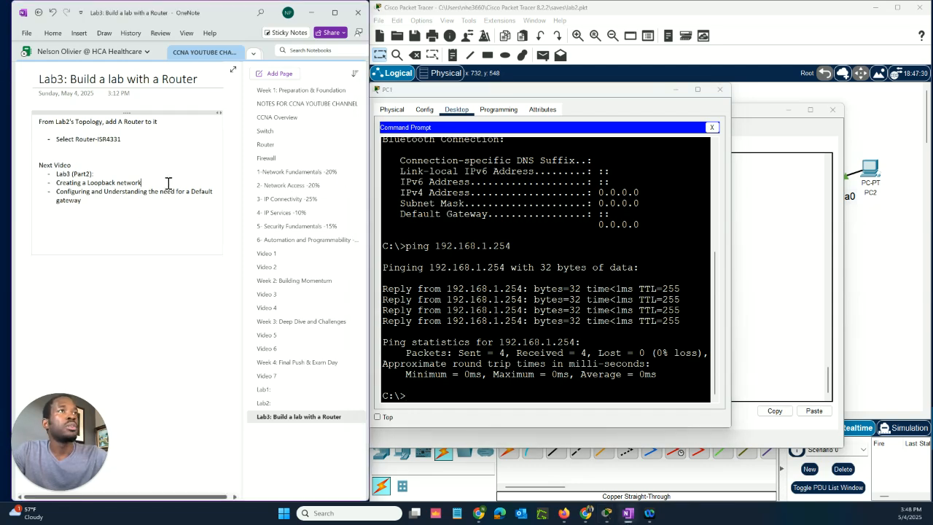
# - Complete the note line as "Creating a Loopback network on a Router" and close the PC1 and R1 windows over the topology
pyautogui.write('on a Router')
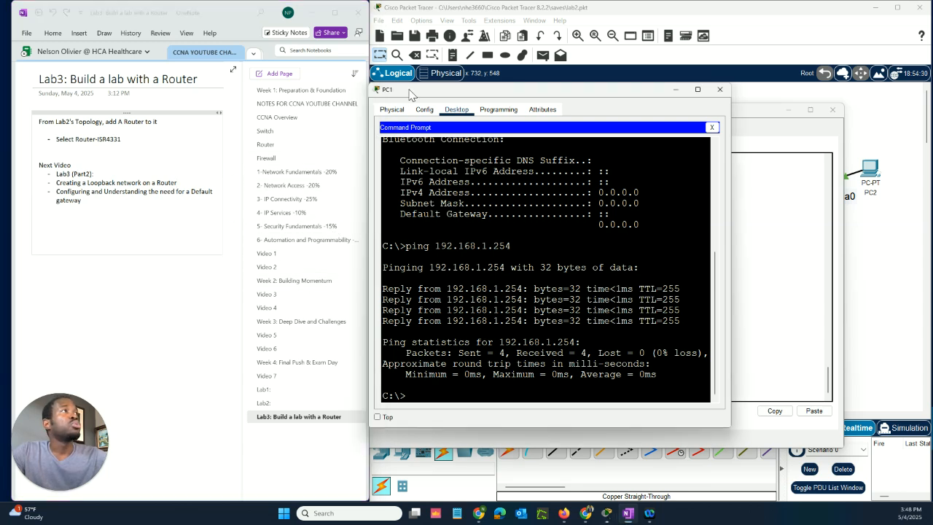
pyautogui.click(721, 89)
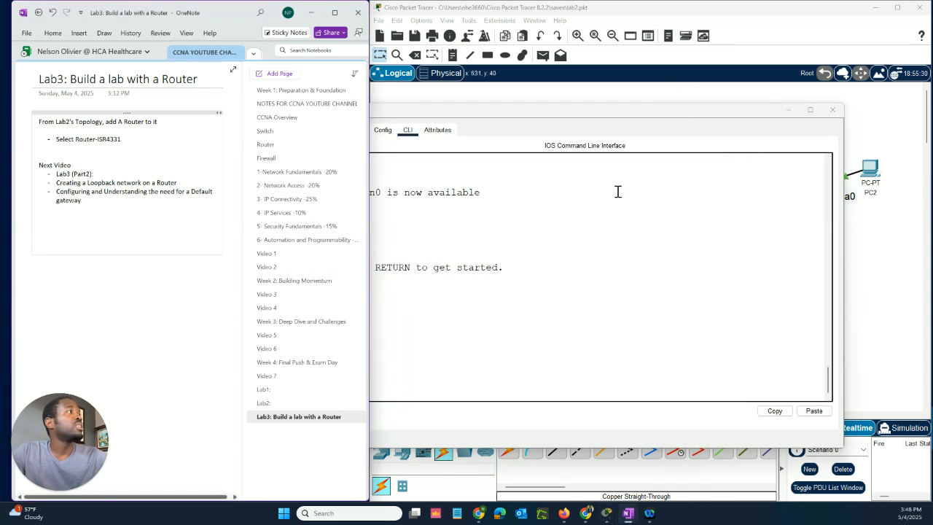
pyautogui.click(722, 100)
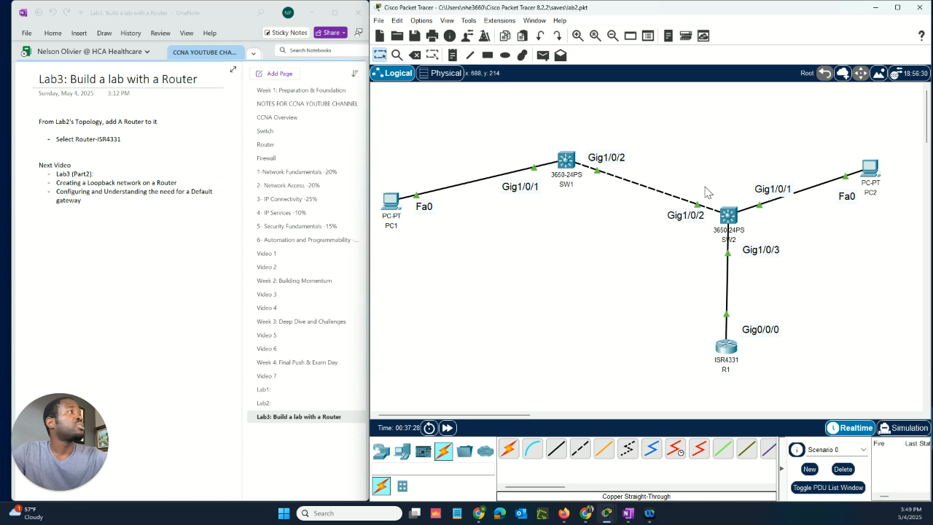
# - Open PC2 and examine the IPv4 default gateway in its global settings
pyautogui.click(870, 170)
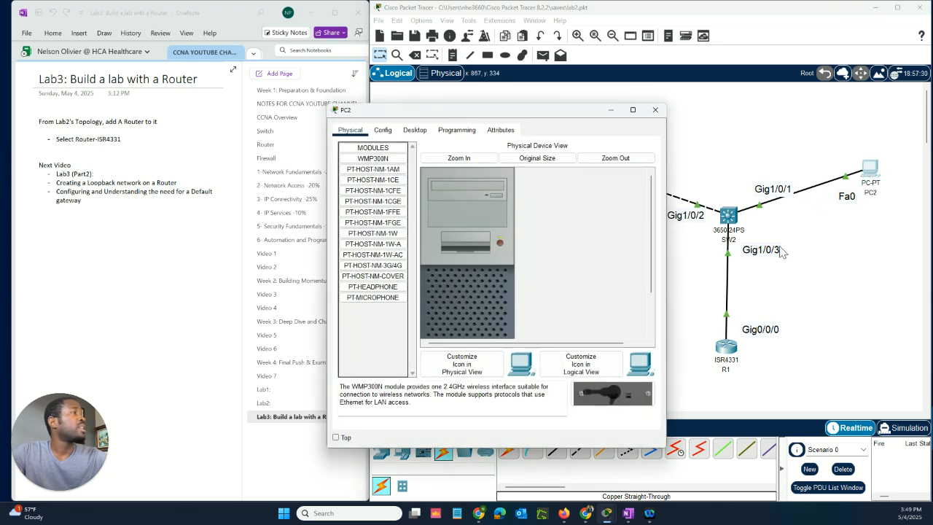
pyautogui.click(383, 130)
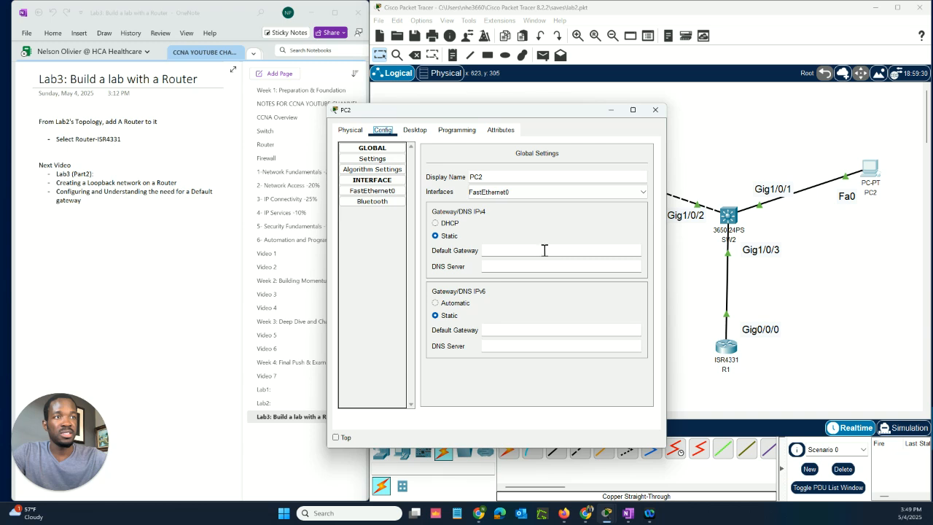
pyautogui.click(415, 130)
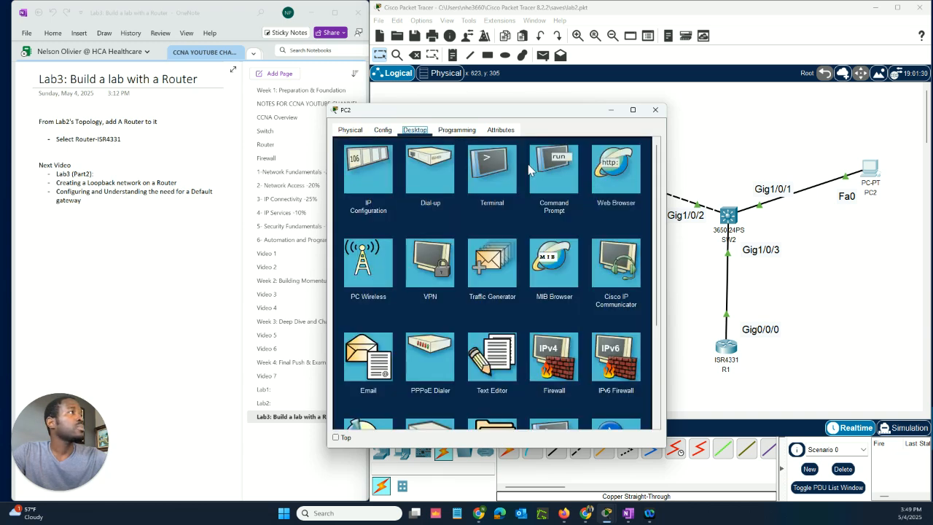
pyautogui.click(492, 169)
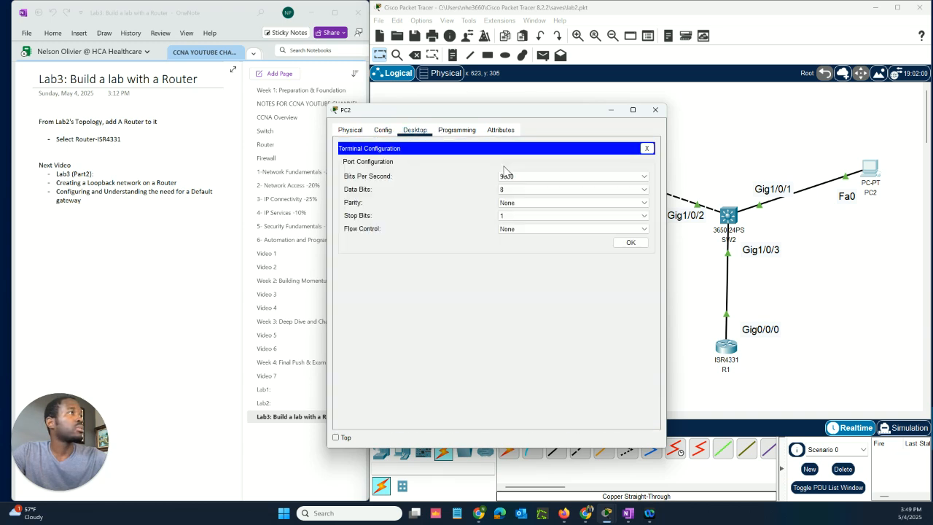
pyautogui.click(383, 130)
pyautogui.click(415, 129)
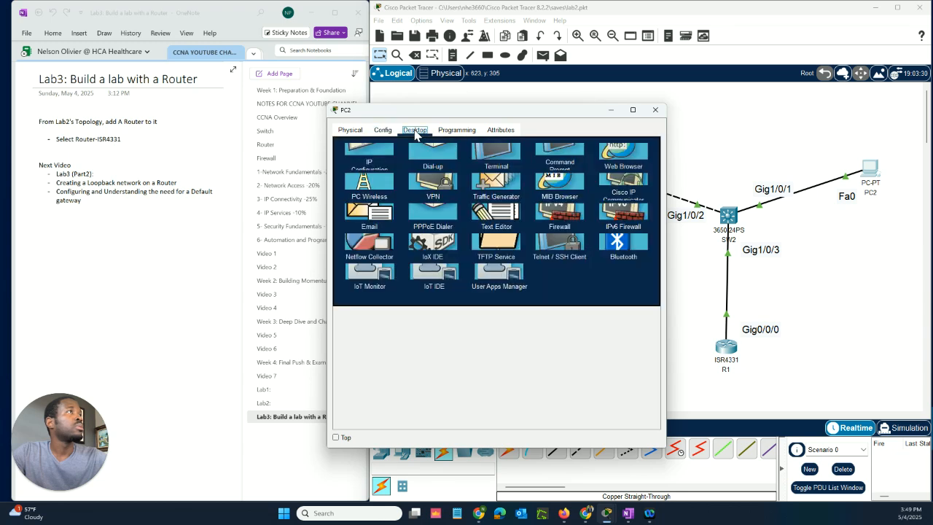
pyautogui.click(647, 148)
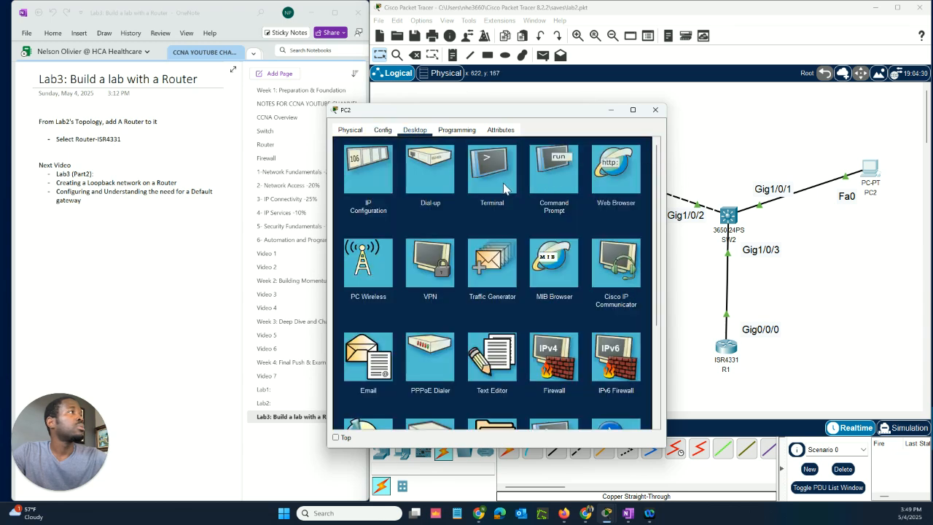
# - Ping 192.168.1.254 from PC2's Command Prompt and display its IP settings with "ipconfig"
pyautogui.click(561, 173)
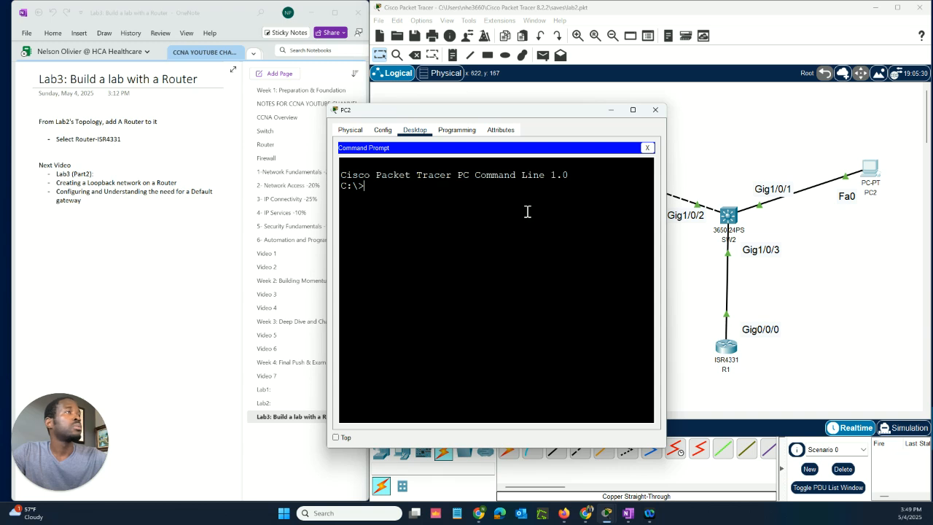
pyautogui.write('ping ')
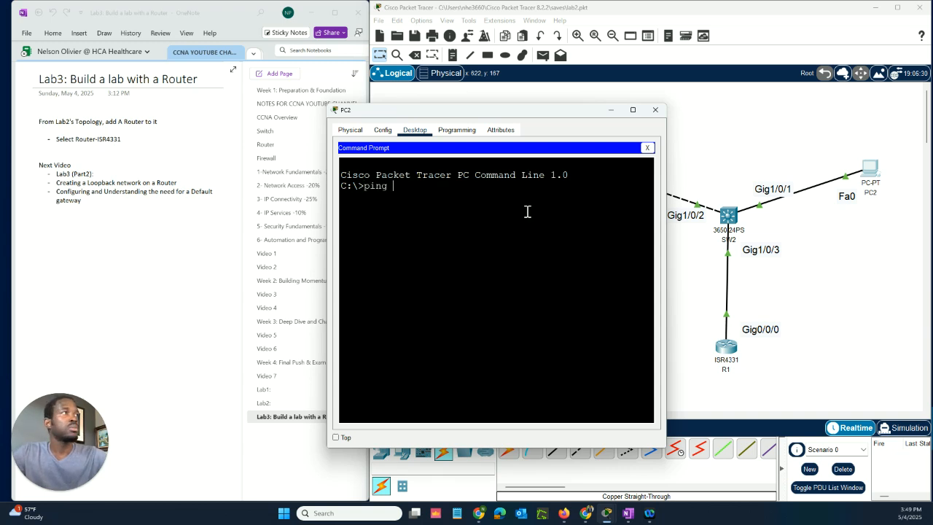
pyautogui.write('192.1')
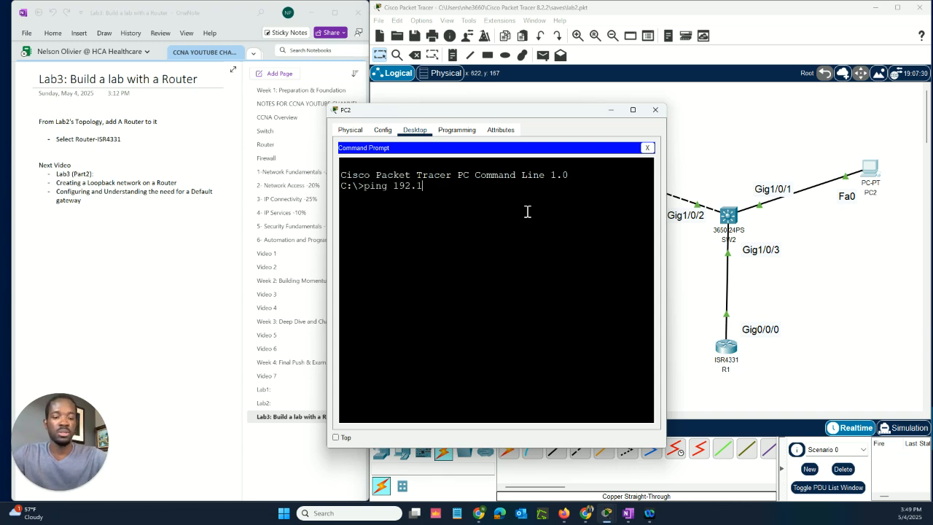
pyautogui.write('68.')
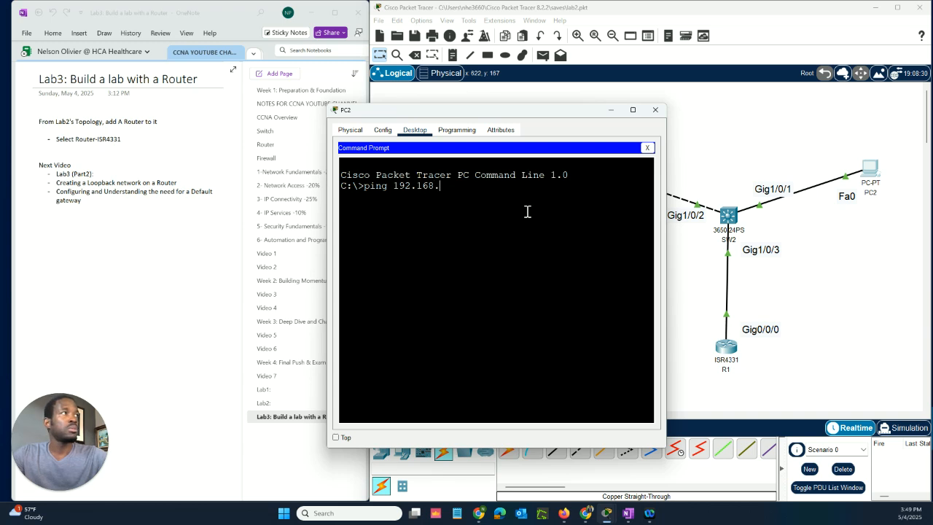
pyautogui.write('1.254')
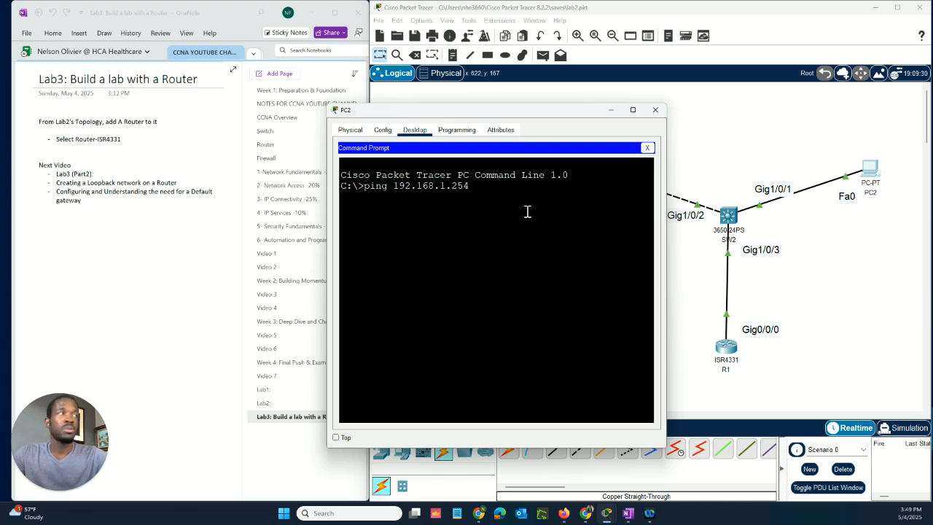
pyautogui.press('Return')
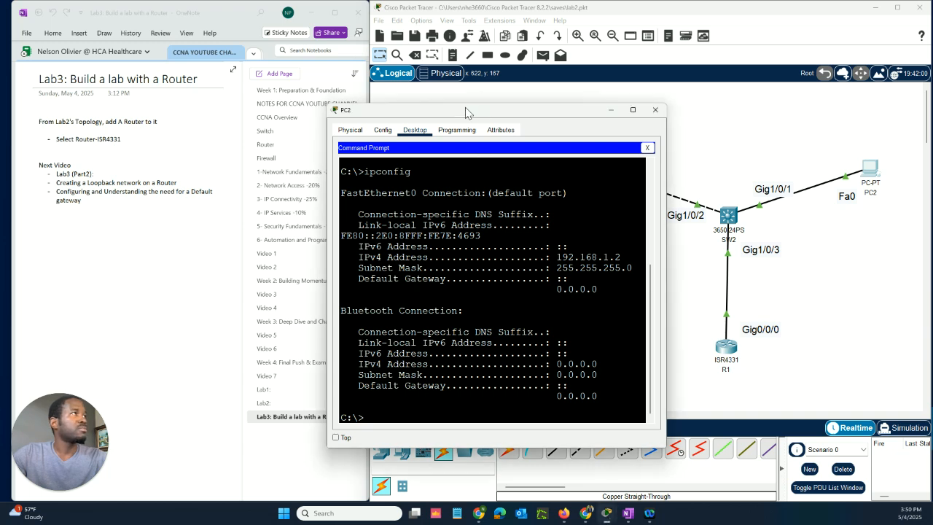
# - Review PC2's ping and ipconfig output beside the topology and highlight the default gateway of its FastEthernet0 connection
pyautogui.moveTo(481, 112); pyautogui.dragTo(361, 93)
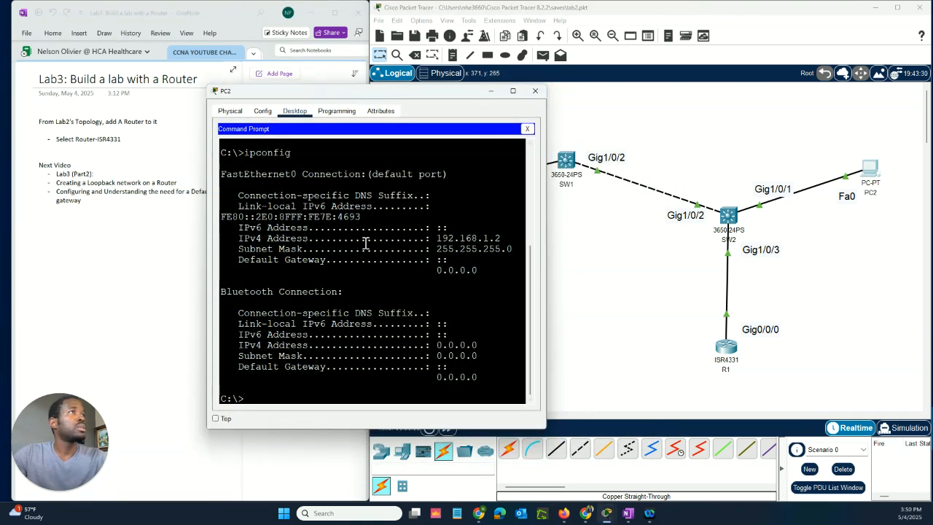
pyautogui.scroll(5, 364, 241)
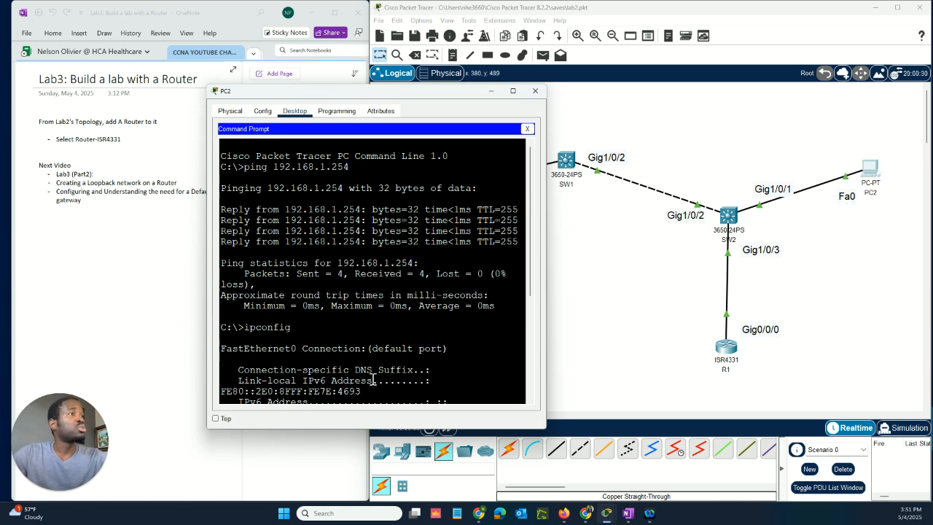
pyautogui.scroll(-5, 358, 348)
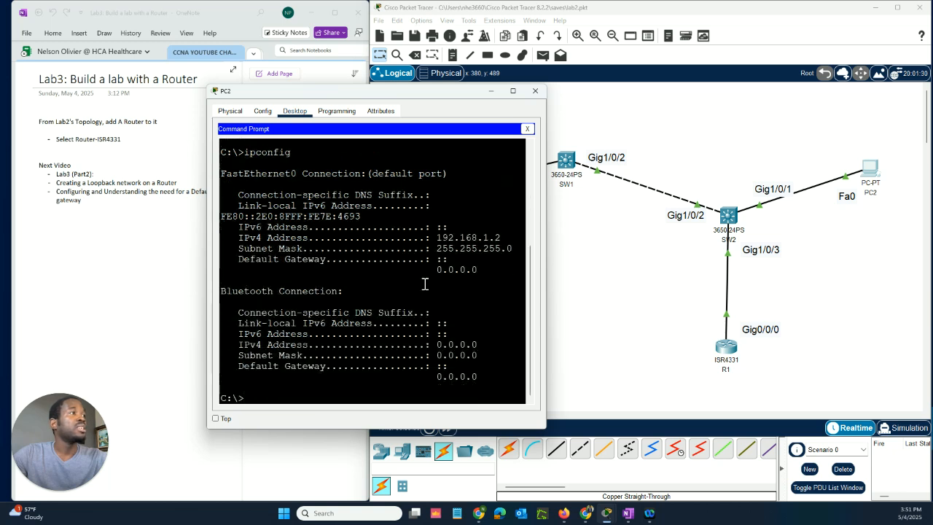
pyautogui.moveTo(438, 270); pyautogui.dragTo(478, 273)
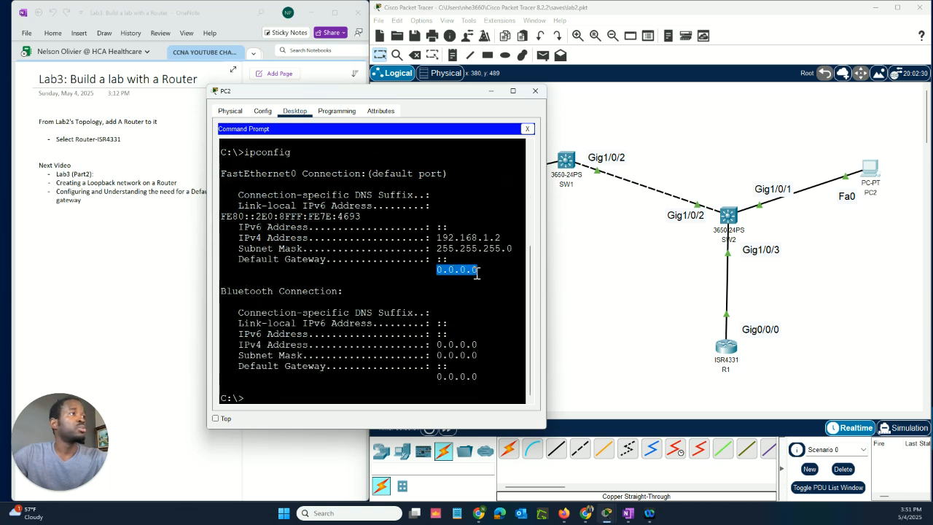